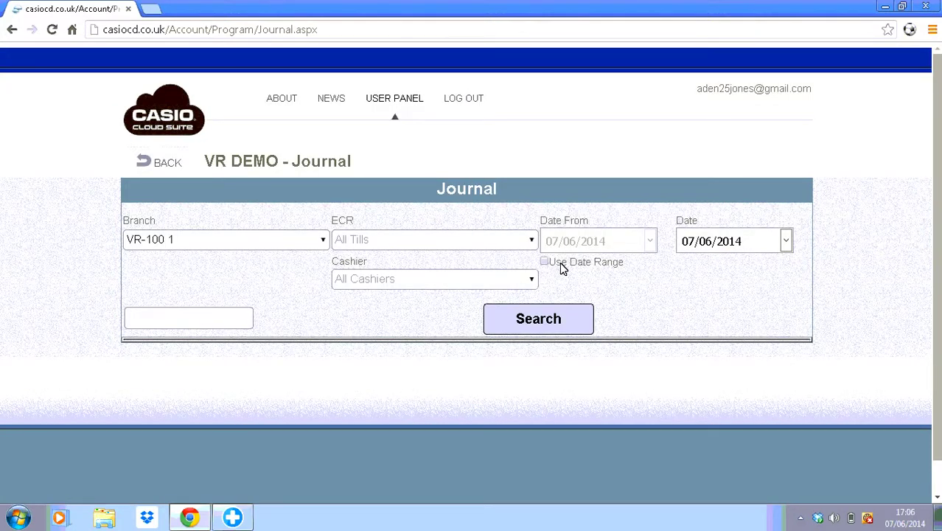
Search the VR-100 1 journal over a date range from 01/05/2014 to 07/06/2014 and review the listed transactions.
{"action": "left_click", "coordinate": [559, 264]}
{"action": "left_click", "coordinate": [650, 240]}
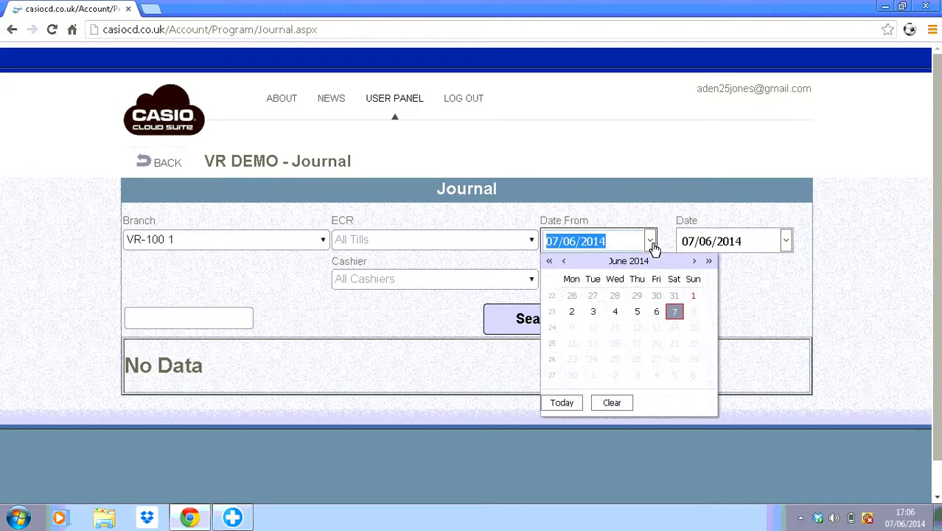
{"action": "left_click", "coordinate": [564, 262]}
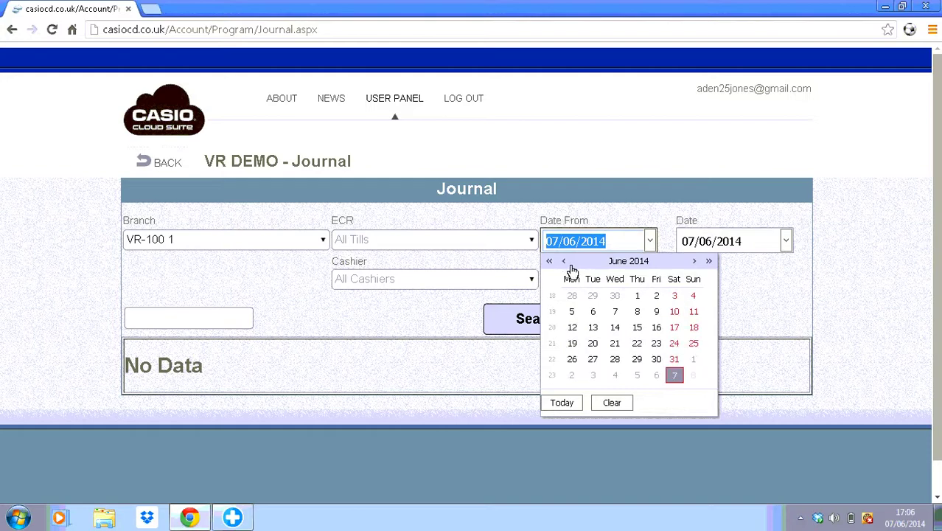
{"action": "left_click", "coordinate": [640, 298]}
{"action": "left_click", "coordinate": [537, 320]}
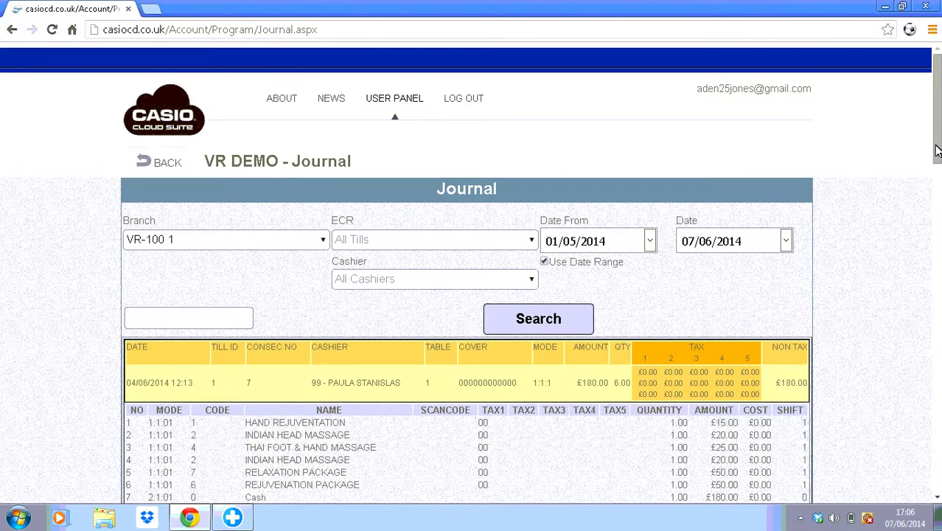
{"action": "left_click_drag", "start_coordinate": [936, 150], "coordinate": [933, 218]}
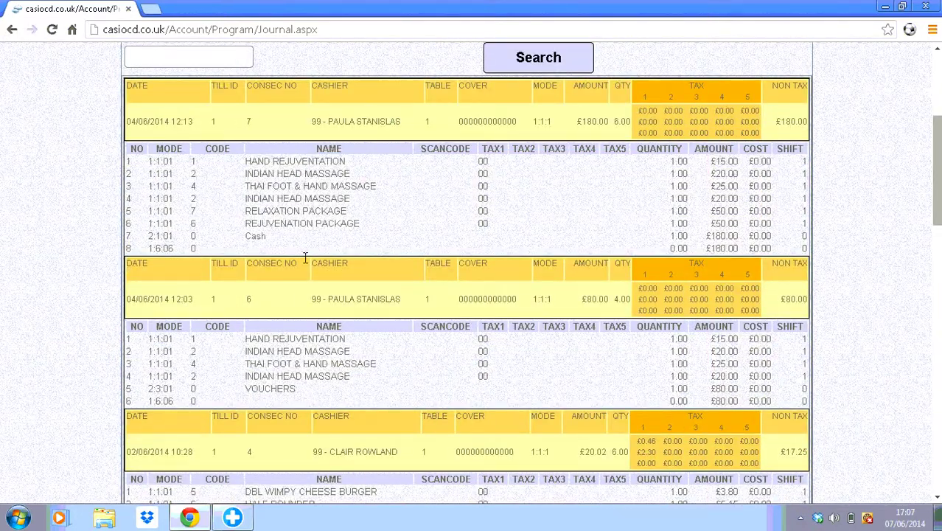
{"action": "scroll", "coordinate": [289, 348], "scroll_direction": "down", "scroll_amount": 5}
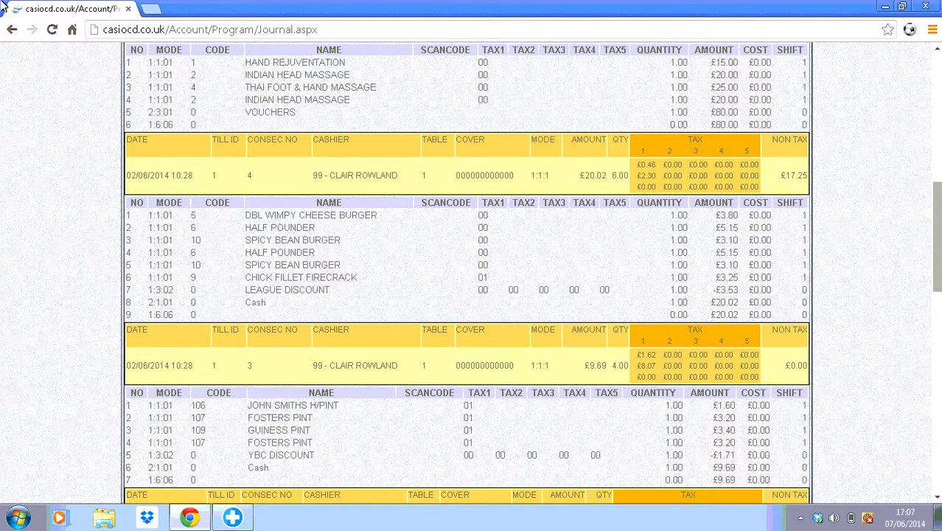
{"action": "scroll", "coordinate": [307, 361], "scroll_direction": "down", "scroll_amount": 3}
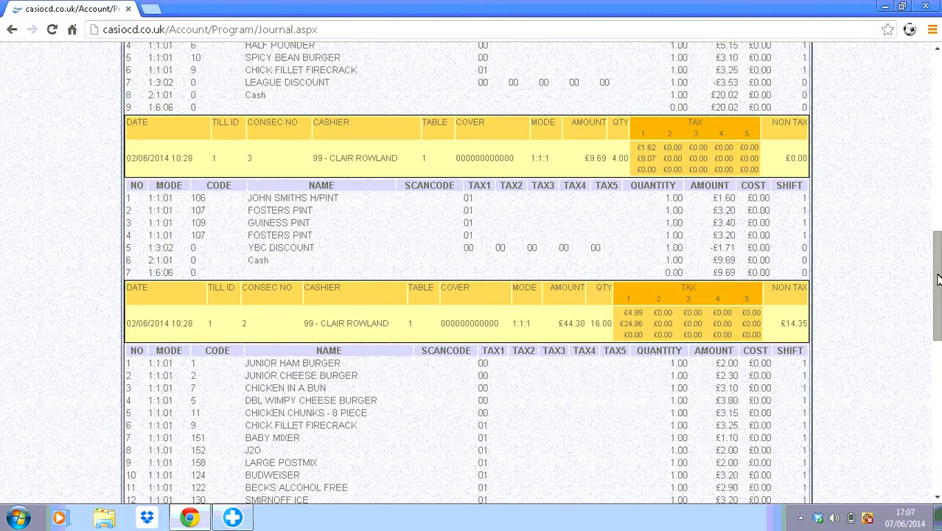
{"action": "left_click_drag", "start_coordinate": [937, 287], "coordinate": [940, 309]}
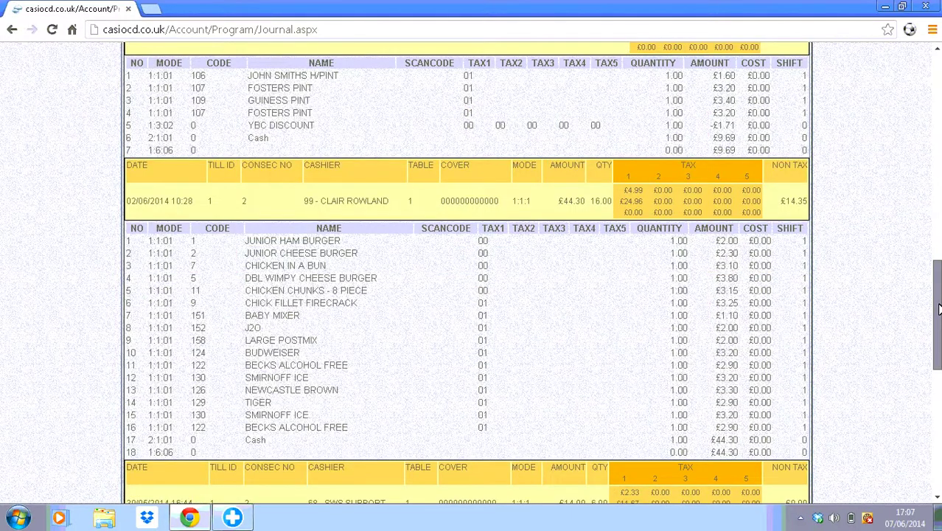
{"action": "scroll", "coordinate": [472, 280], "scroll_direction": "up", "scroll_amount": 10}
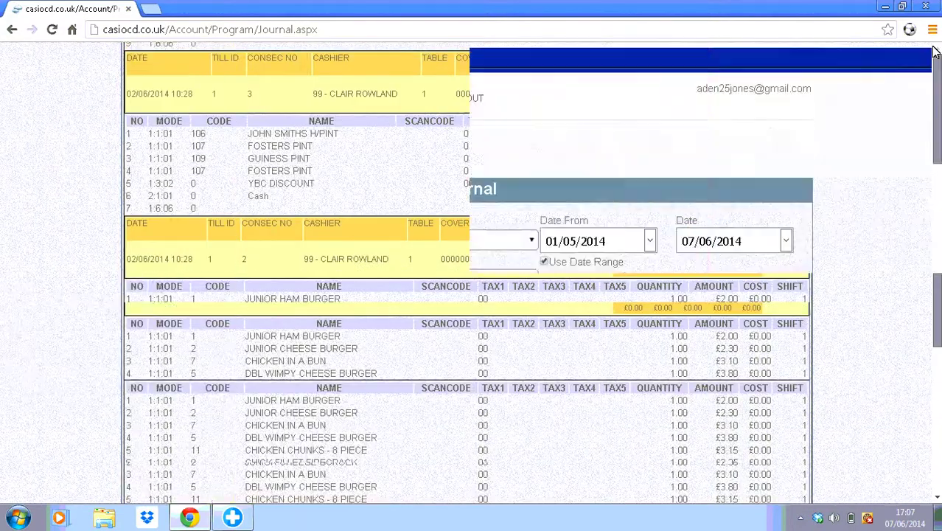
Leave the journal, go to the Order Character programming, and add and save an order character named STARTERS.
{"action": "left_click", "coordinate": [166, 163]}
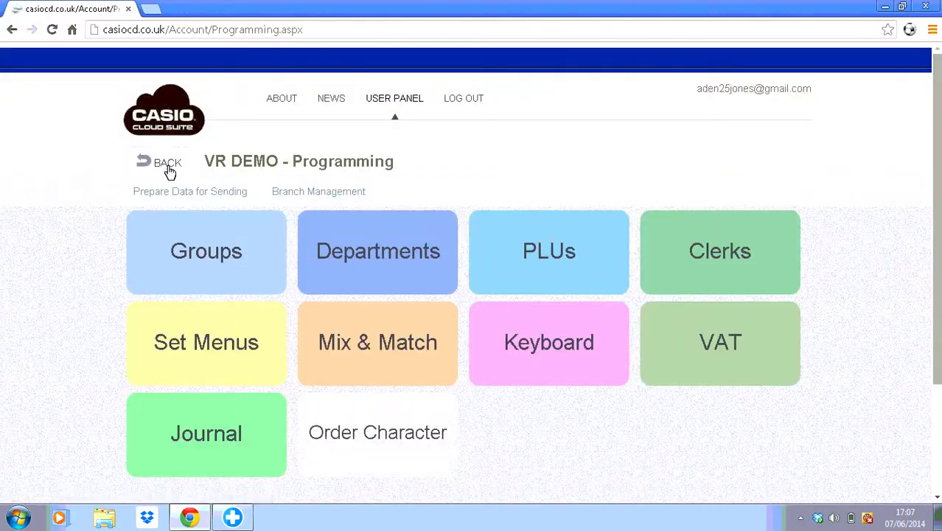
{"action": "left_click", "coordinate": [374, 431]}
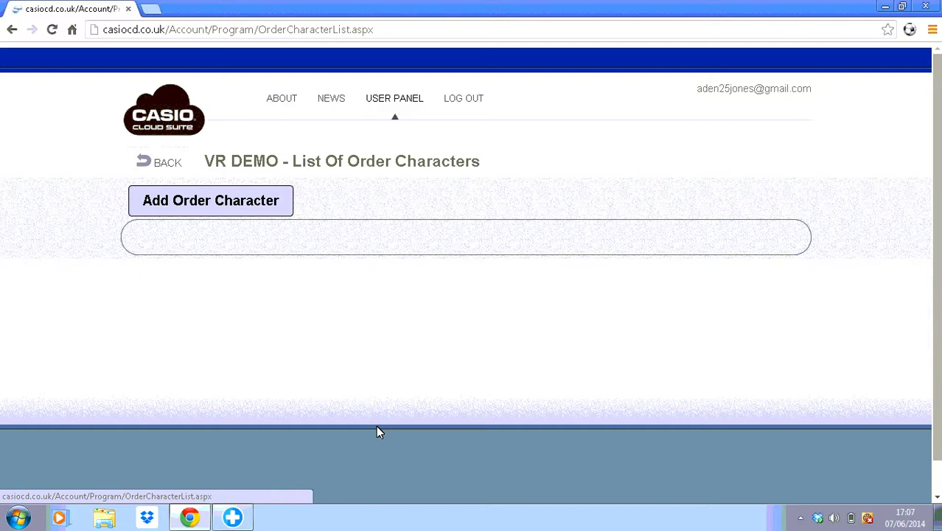
{"action": "left_click", "coordinate": [198, 200]}
{"action": "left_click", "coordinate": [234, 234]}
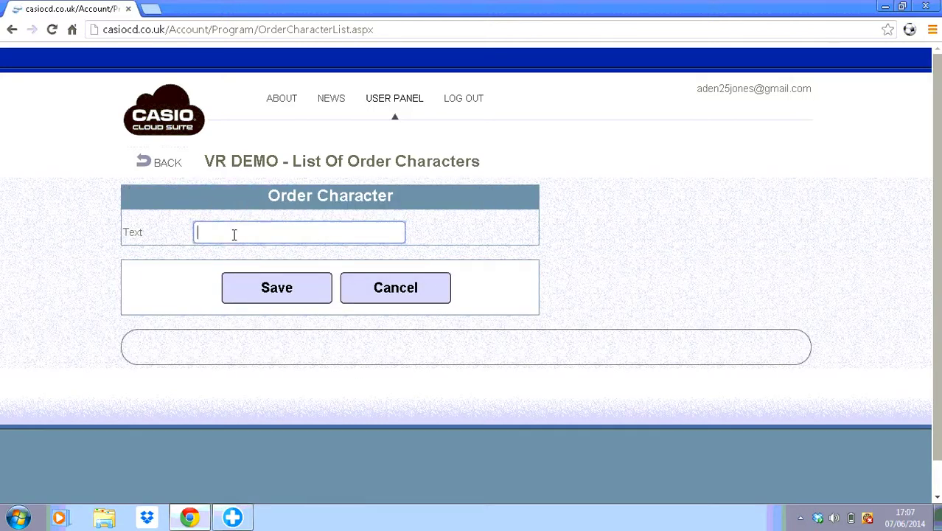
{"action": "type", "text": "STARTERS"}
{"action": "left_click", "coordinate": [256, 253]}
{"action": "left_click", "coordinate": [269, 299]}
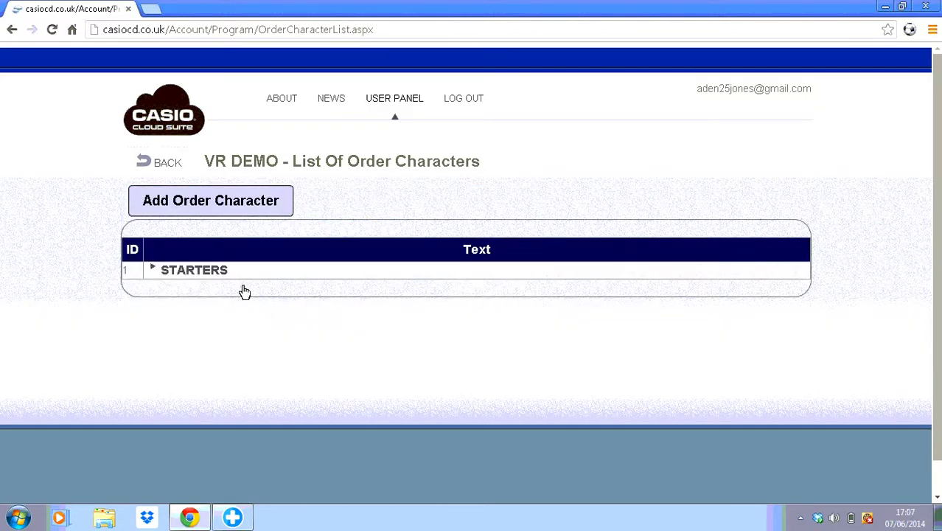
Add and save a second order character with the text MAINS.
{"action": "left_click", "coordinate": [186, 203]}
{"action": "left_click", "coordinate": [243, 234]}
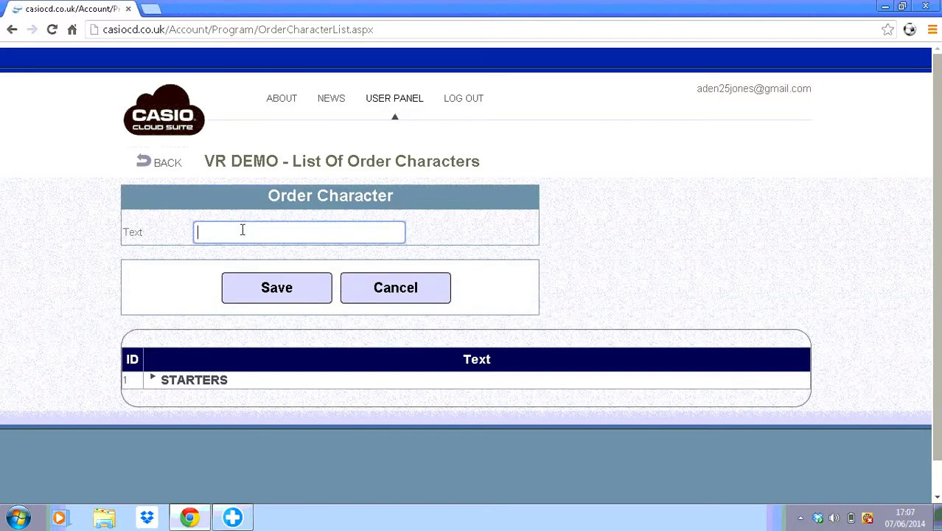
{"action": "type", "text": "MAINS"}
{"action": "left_click", "coordinate": [283, 303]}
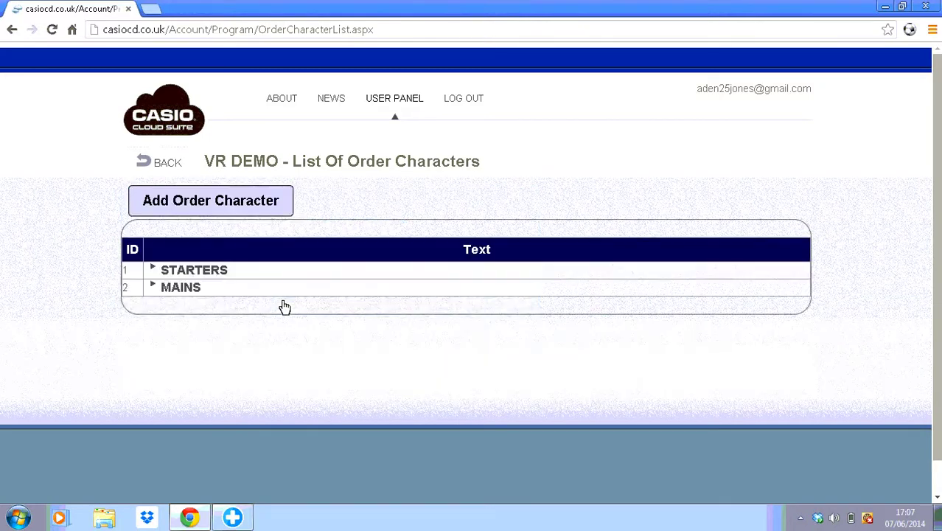
Add and save a third order character with the text DESSERTS.
{"action": "left_click", "coordinate": [192, 212]}
{"action": "left_click", "coordinate": [267, 237]}
{"action": "type", "text": "DESSERTS"}
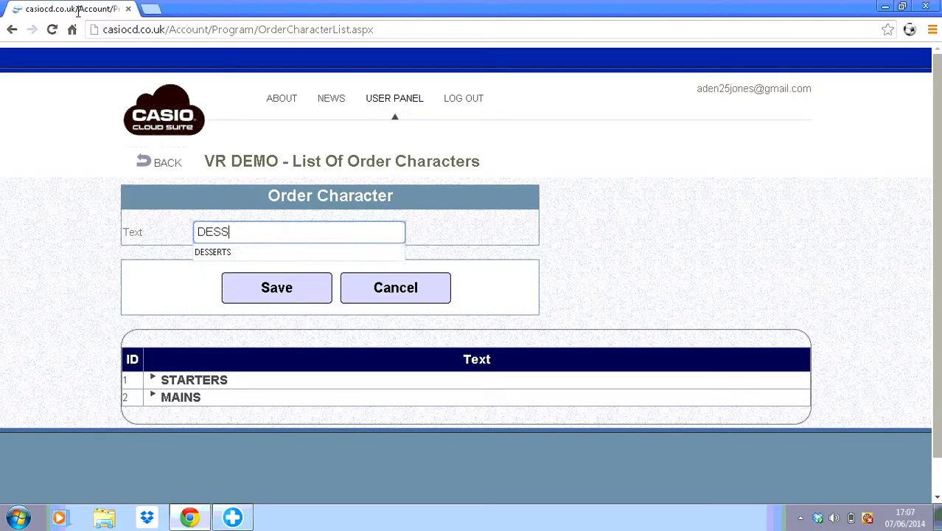
{"action": "left_click", "coordinate": [278, 293]}
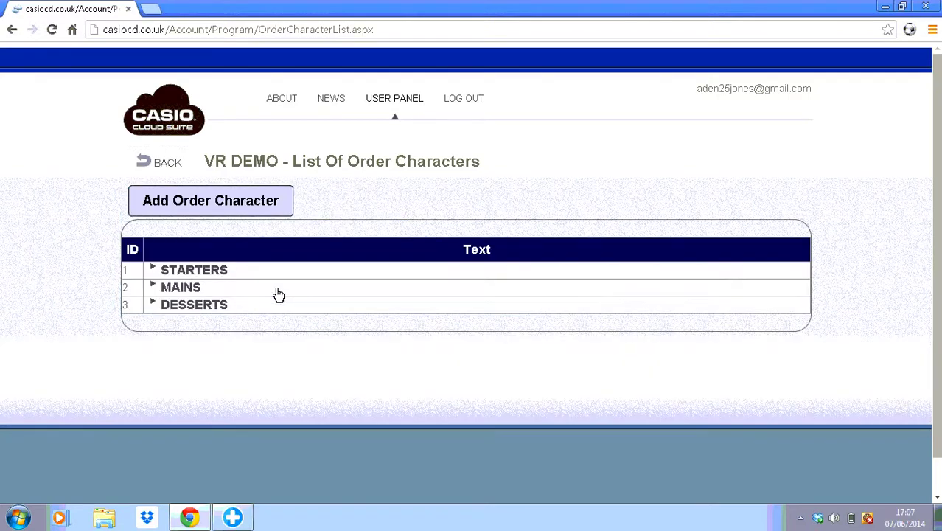
Open the MEGA NACHO PLU, examine its details and price levels, and return to the Programming overview without editing.
{"action": "left_click", "coordinate": [171, 163]}
{"action": "left_click", "coordinate": [549, 250]}
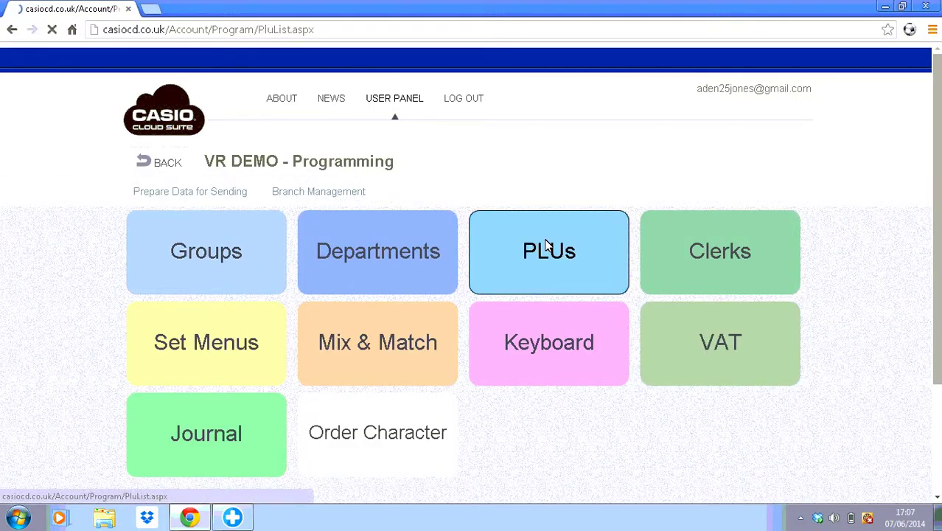
{"action": "left_click", "coordinate": [200, 328]}
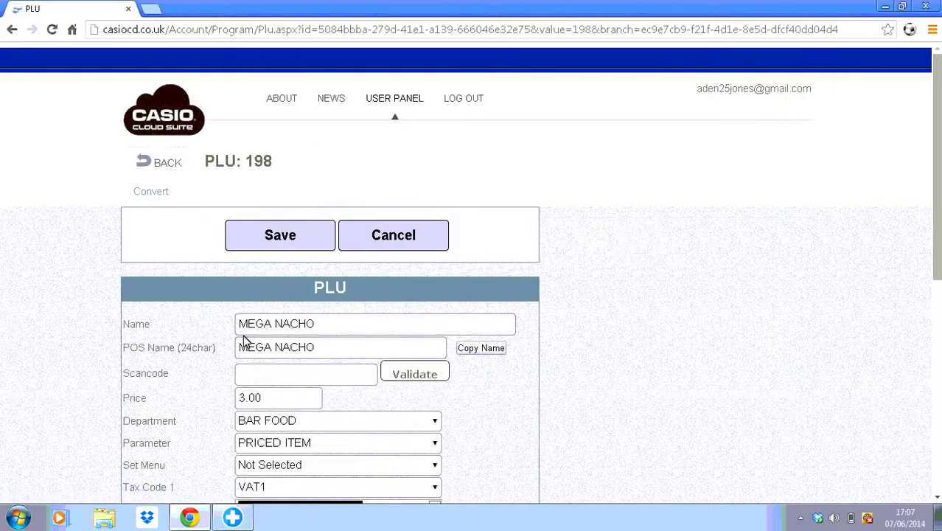
{"action": "scroll", "coordinate": [331, 411], "scroll_direction": "down", "scroll_amount": 1}
{"action": "scroll", "coordinate": [407, 418], "scroll_direction": "down", "scroll_amount": 3}
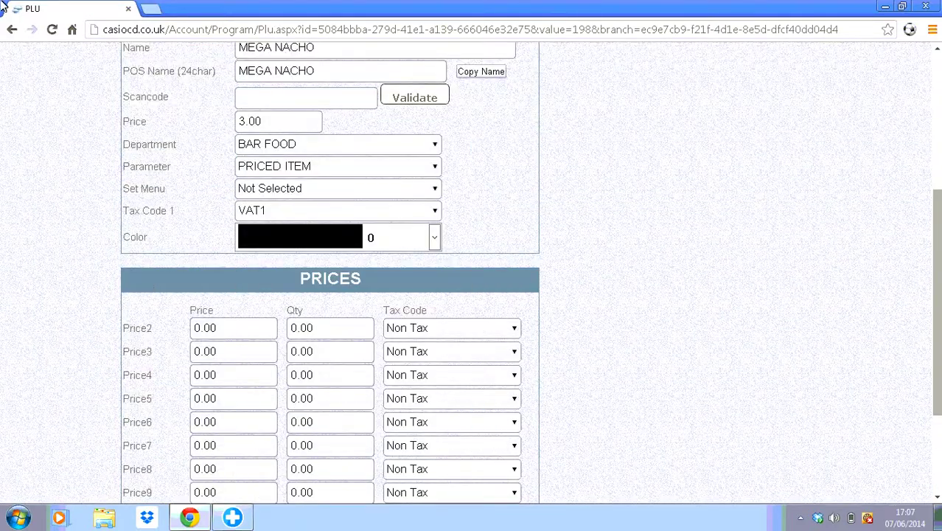
{"action": "scroll", "coordinate": [348, 360], "scroll_direction": "down", "scroll_amount": 2}
{"action": "scroll", "coordinate": [332, 362], "scroll_direction": "up", "scroll_amount": 6}
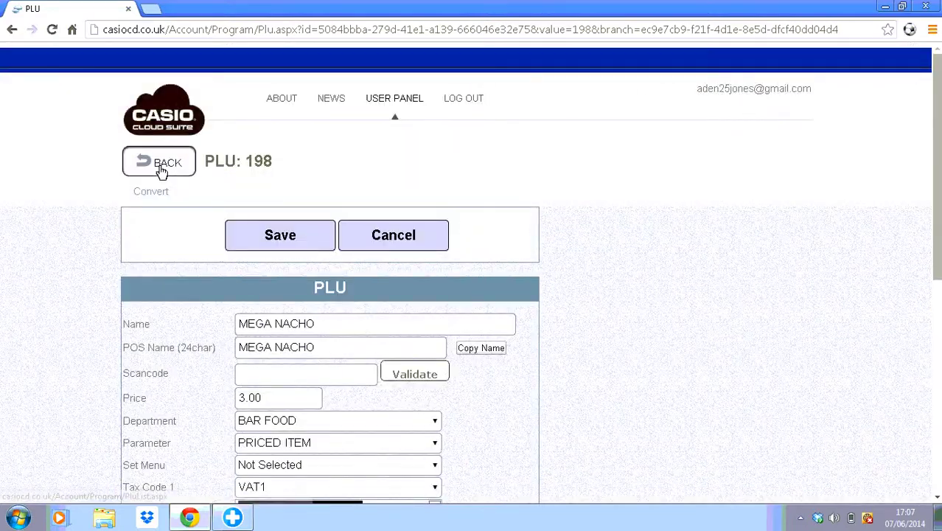
{"action": "left_click", "coordinate": [162, 171]}
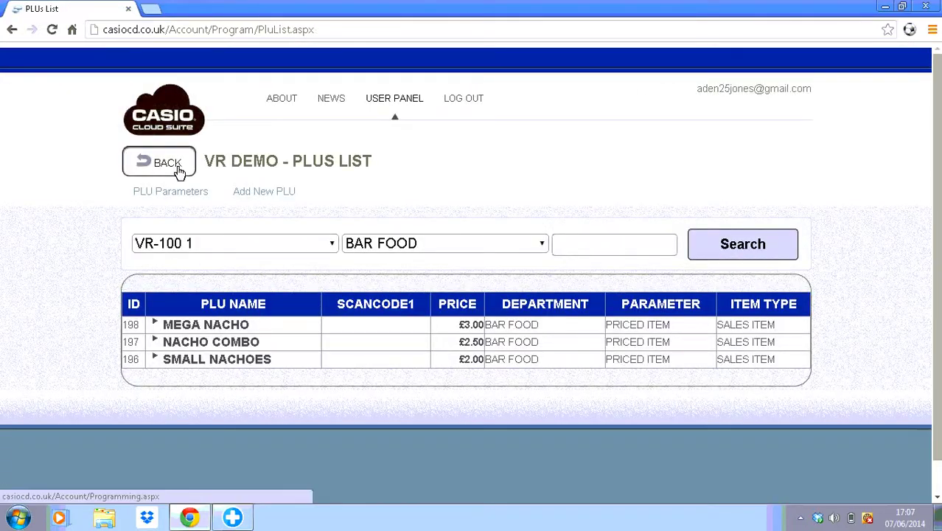
{"action": "left_click", "coordinate": [177, 171]}
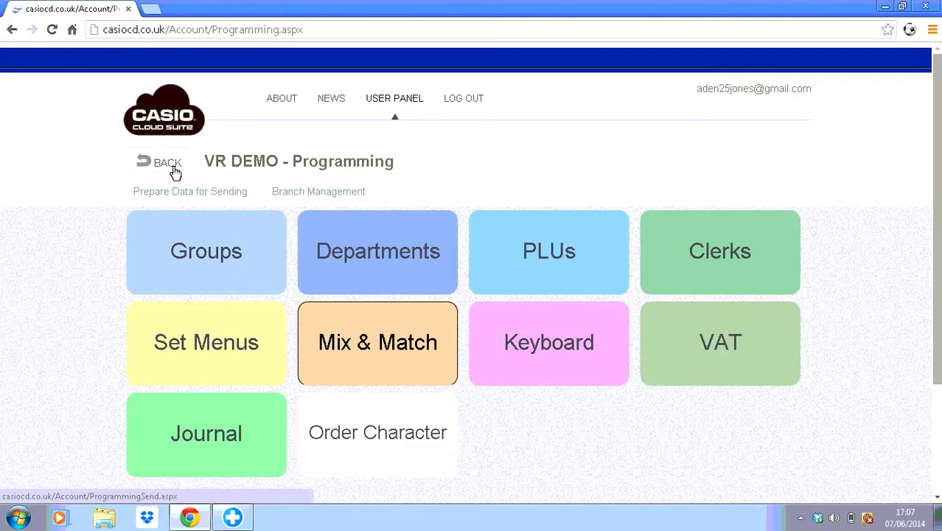
Open supplier 3663 in Stock Control, set its default order Lead Days to 2, and save the supplier.
{"action": "left_click", "coordinate": [148, 172]}
{"action": "scroll", "coordinate": [419, 364], "scroll_direction": "down", "scroll_amount": 1}
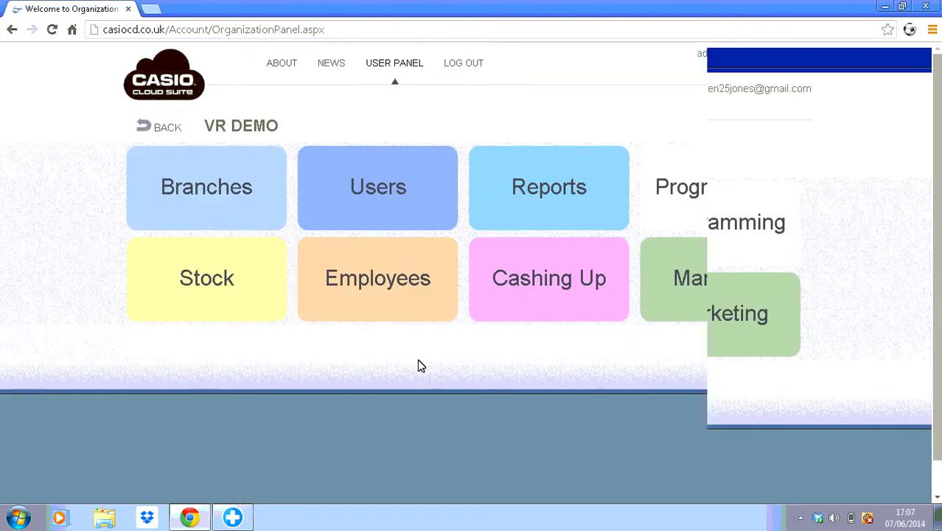
{"action": "left_click", "coordinate": [188, 305]}
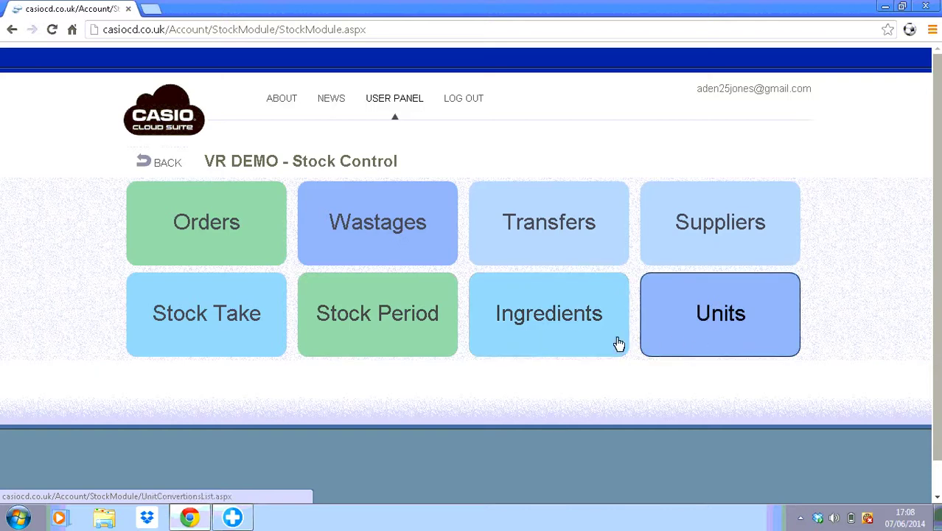
{"action": "left_click", "coordinate": [686, 246]}
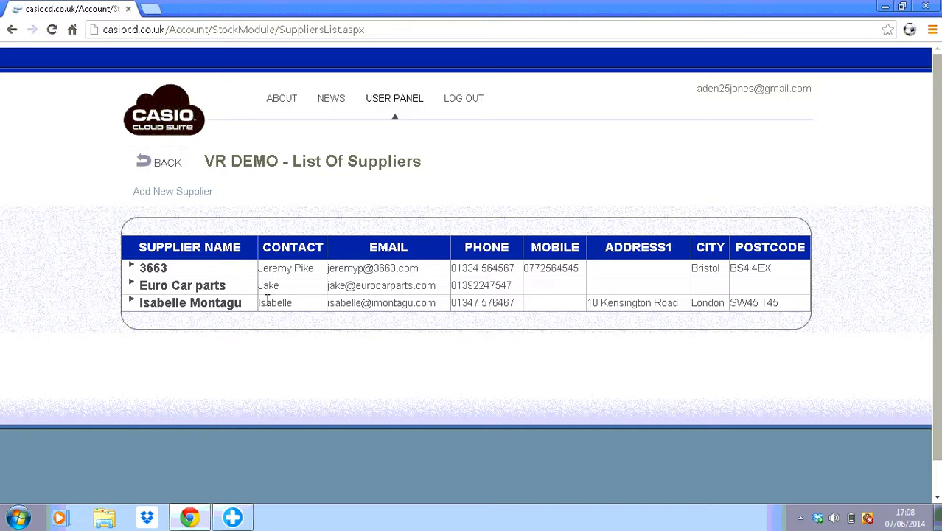
{"action": "left_click", "coordinate": [157, 269]}
{"action": "scroll", "coordinate": [285, 311], "scroll_direction": "down", "scroll_amount": 2}
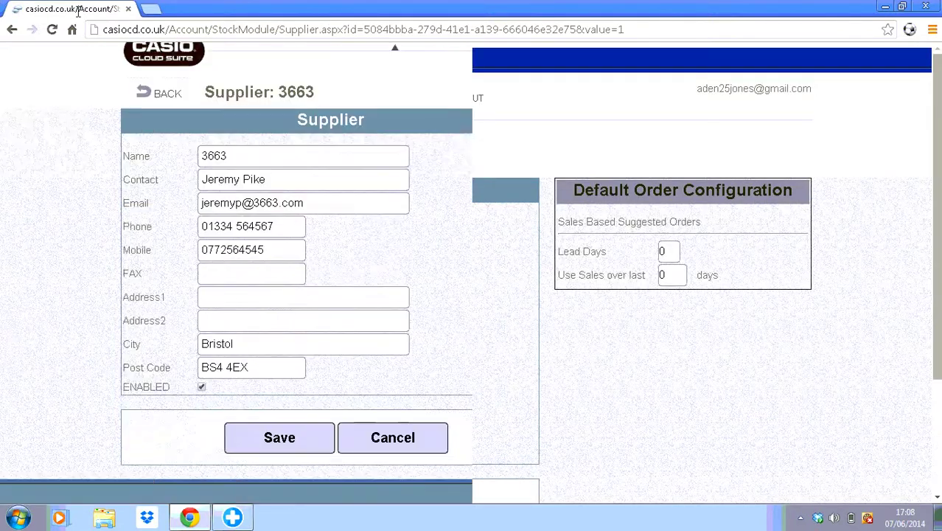
{"action": "left_click", "coordinate": [665, 183]}
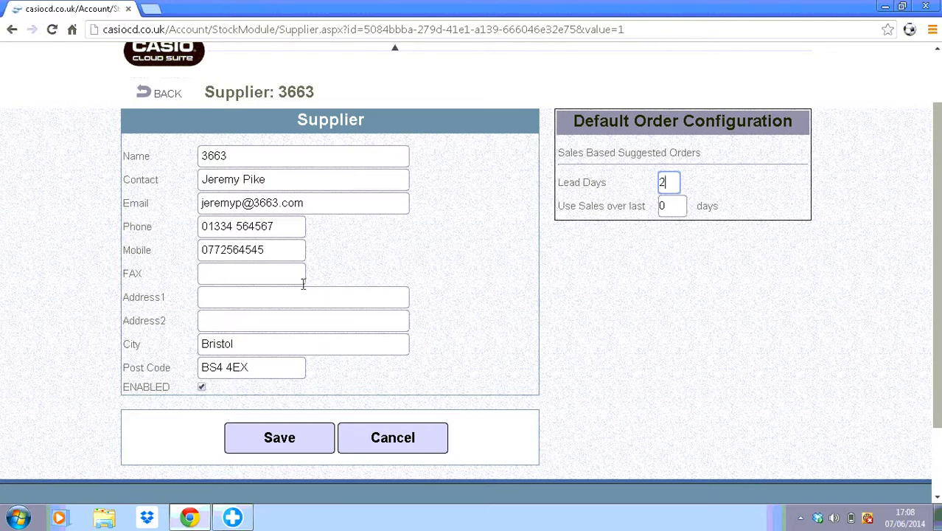
{"action": "left_click", "coordinate": [275, 440]}
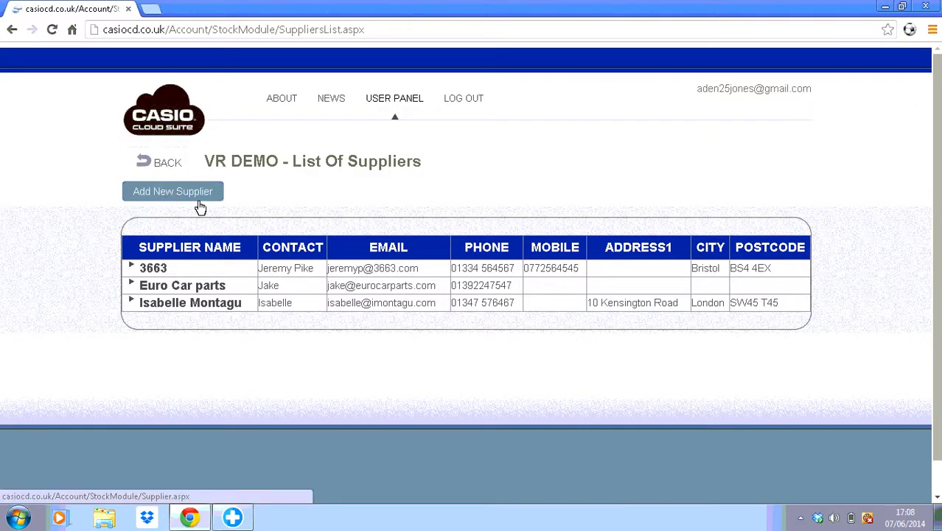
Return to the PLU programming, filter the list to the BOTTLES department, and open the BECKS PLU to examine its settings.
{"action": "left_click", "coordinate": [169, 163]}
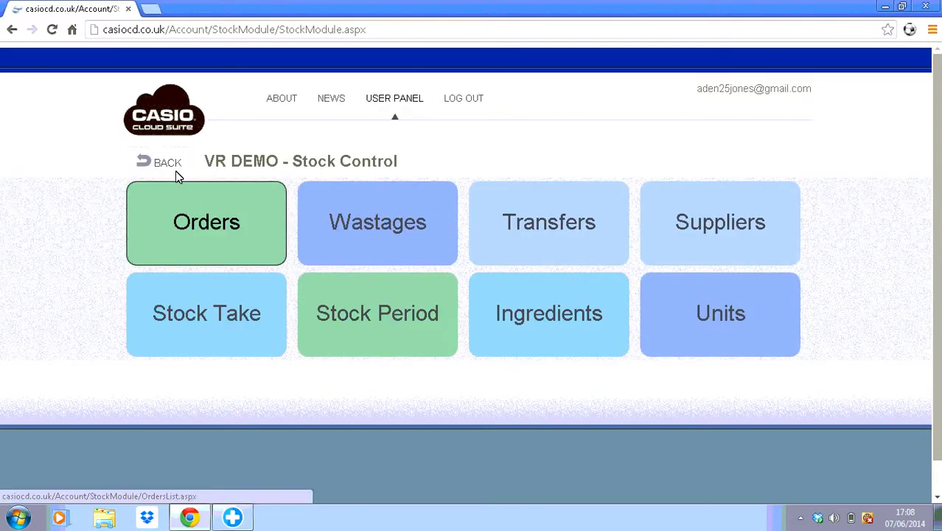
{"action": "left_click", "coordinate": [176, 167]}
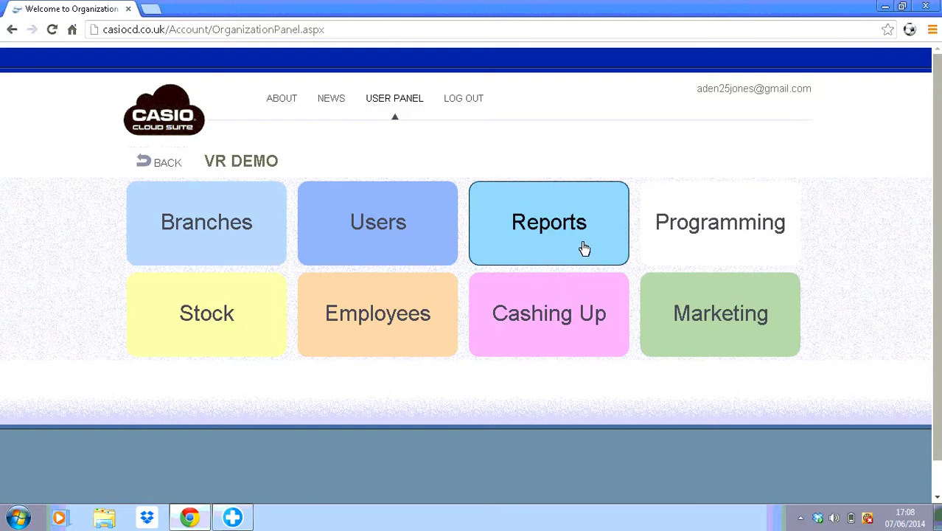
{"action": "left_click", "coordinate": [694, 232]}
{"action": "left_click", "coordinate": [543, 250]}
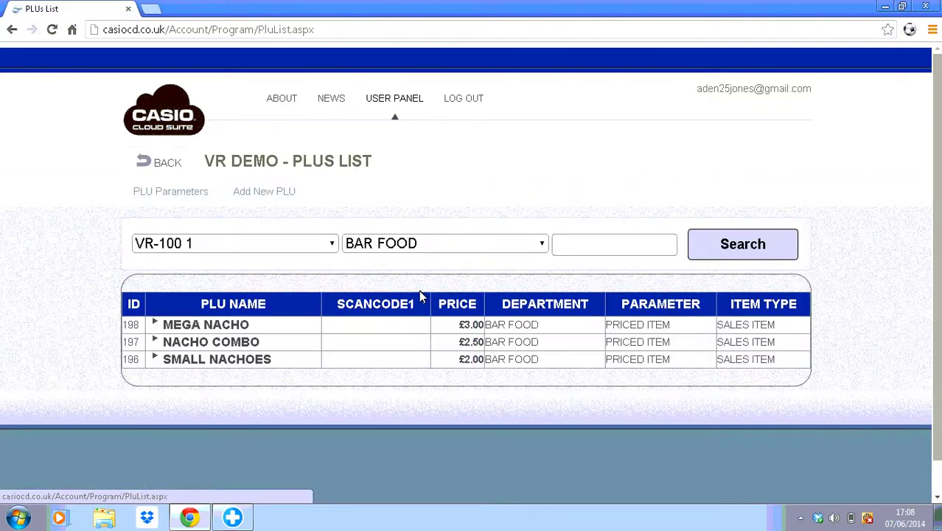
{"action": "left_click", "coordinate": [398, 243]}
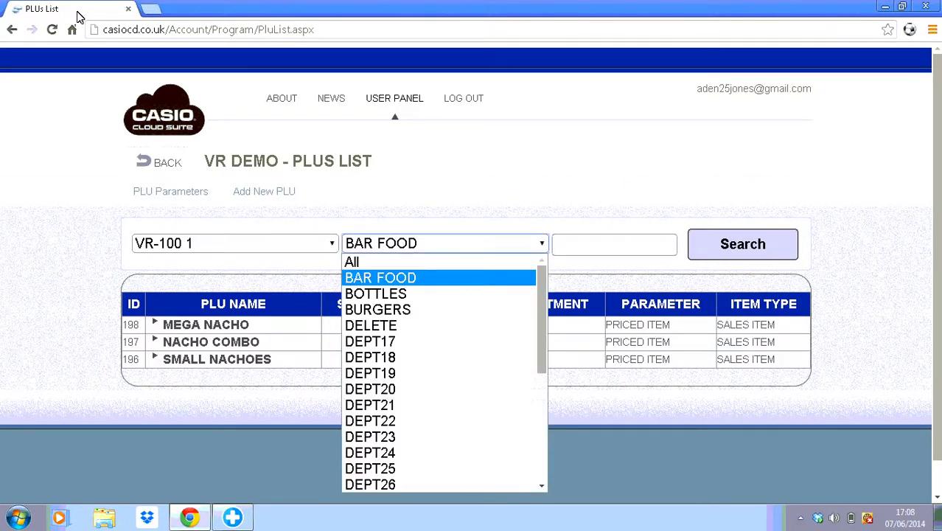
{"action": "left_click", "coordinate": [400, 295]}
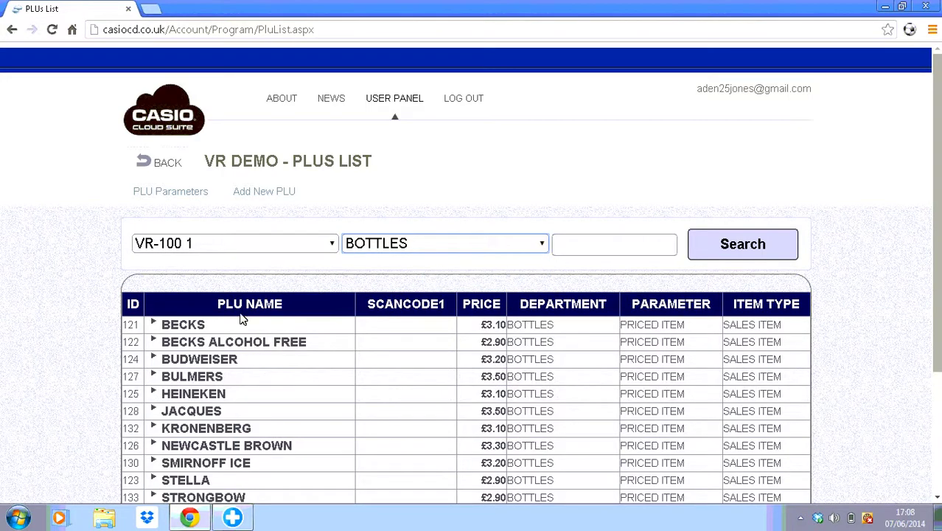
{"action": "left_click", "coordinate": [198, 324]}
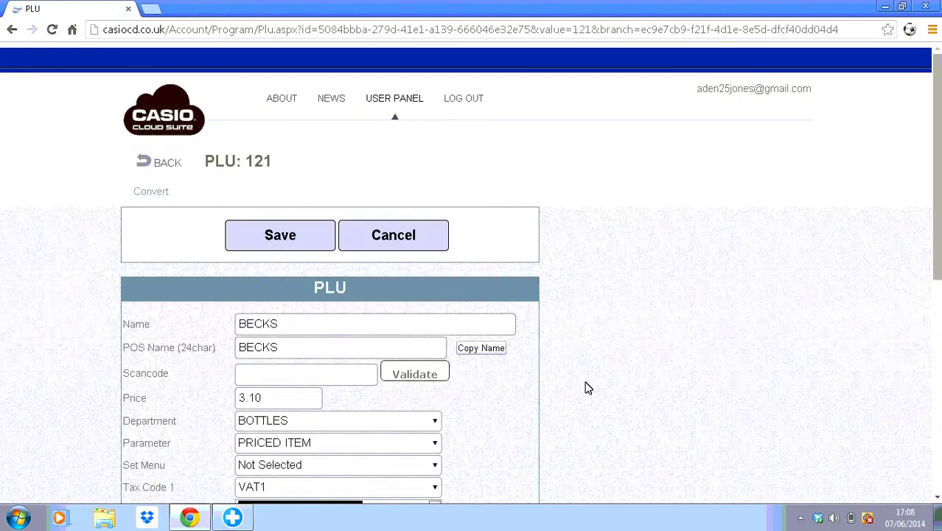
{"action": "scroll", "coordinate": [586, 388], "scroll_direction": "down", "scroll_amount": 3}
{"action": "scroll", "coordinate": [516, 369], "scroll_direction": "up", "scroll_amount": 3}
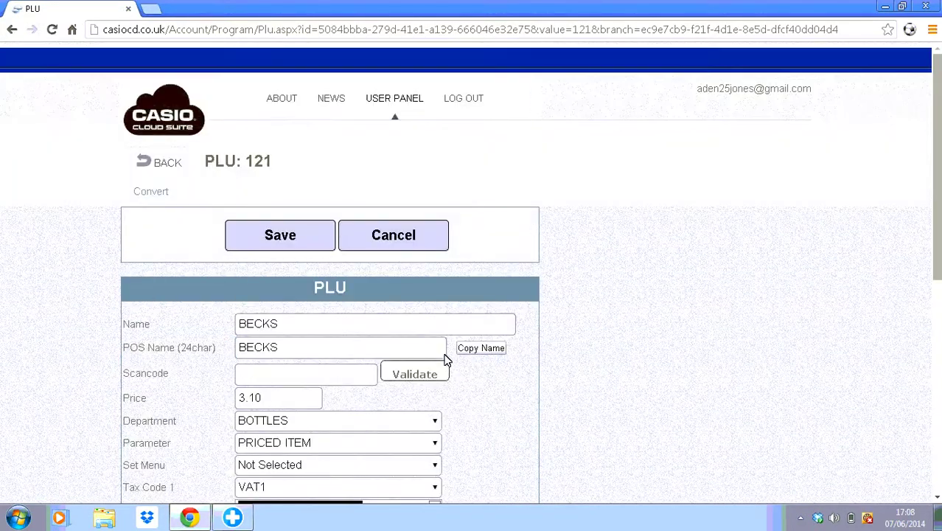
Start converting the BECKS PLU to a stock item, with ITEM as the buying, count and recipe unit and a buying cost of 0.70.
{"action": "left_click", "coordinate": [157, 198]}
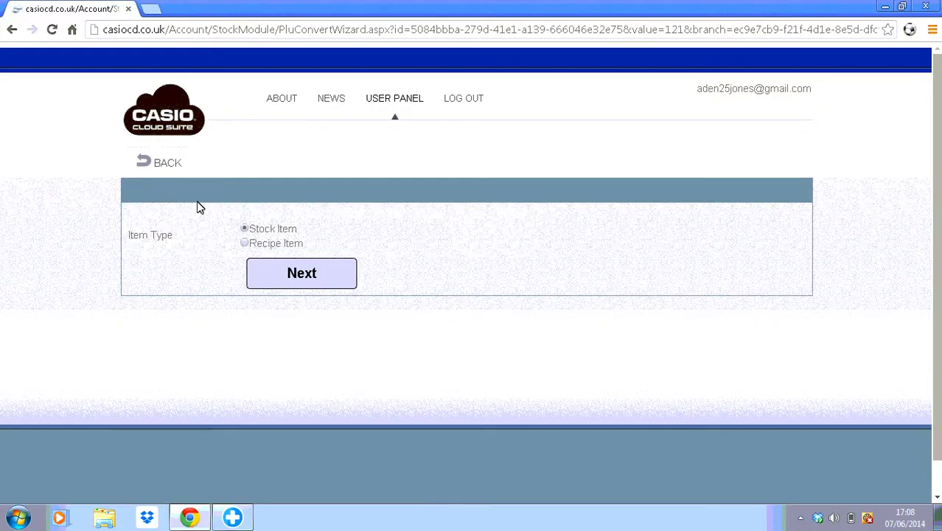
{"action": "left_click", "coordinate": [247, 229]}
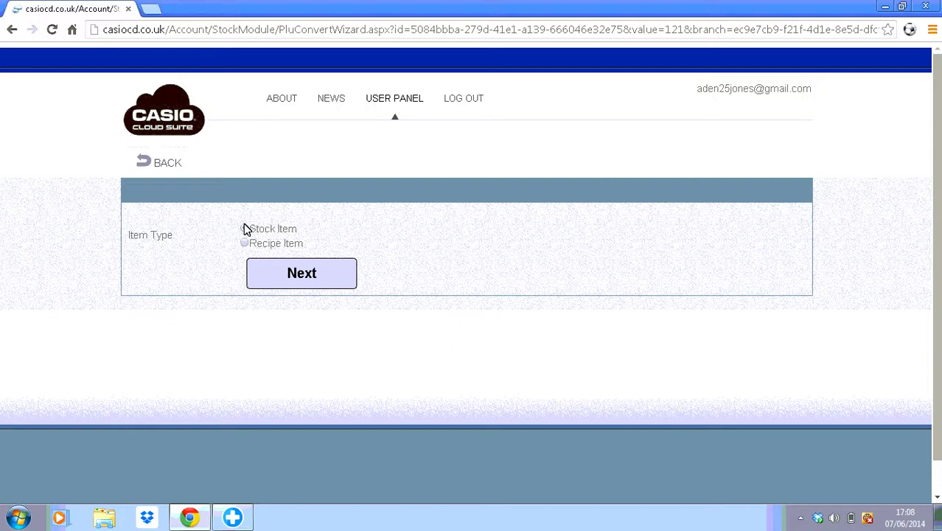
{"action": "left_click", "coordinate": [295, 270]}
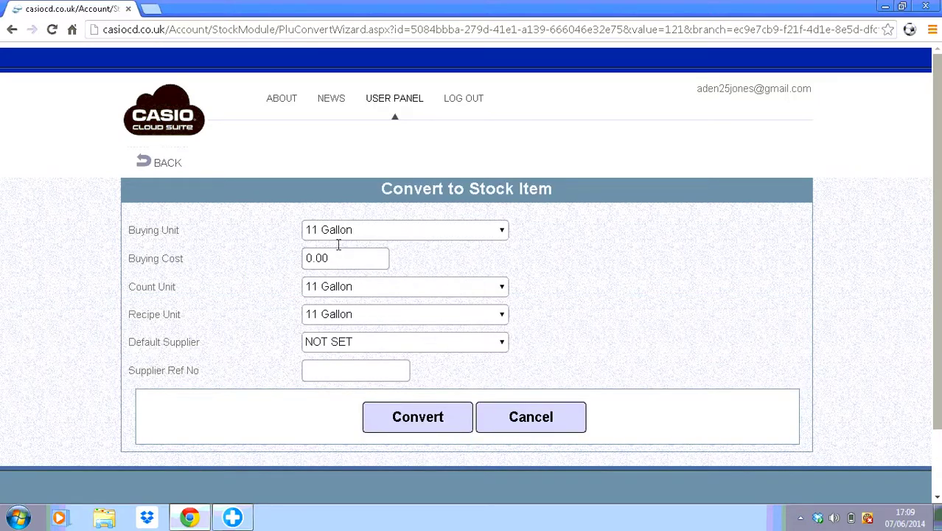
{"action": "left_click", "coordinate": [349, 233]}
{"action": "left_click", "coordinate": [325, 262]}
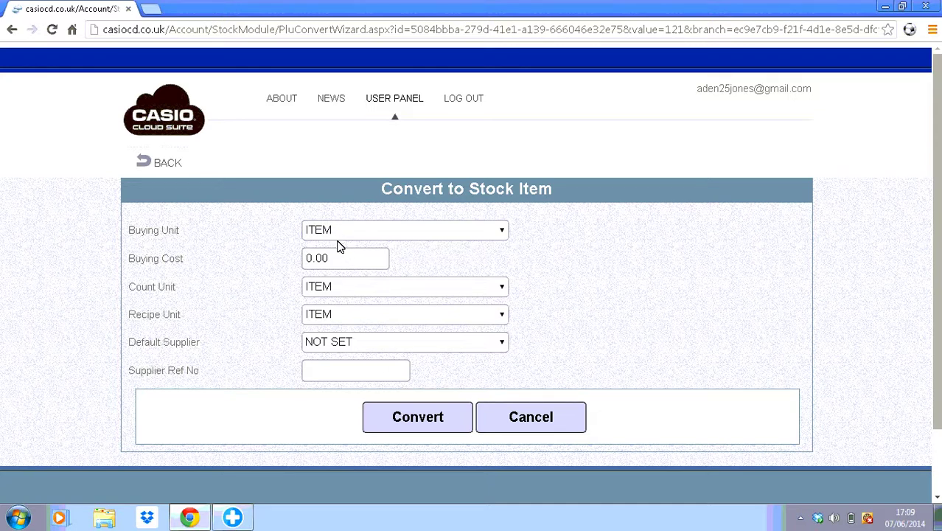
{"action": "double_click", "coordinate": [321, 255]}
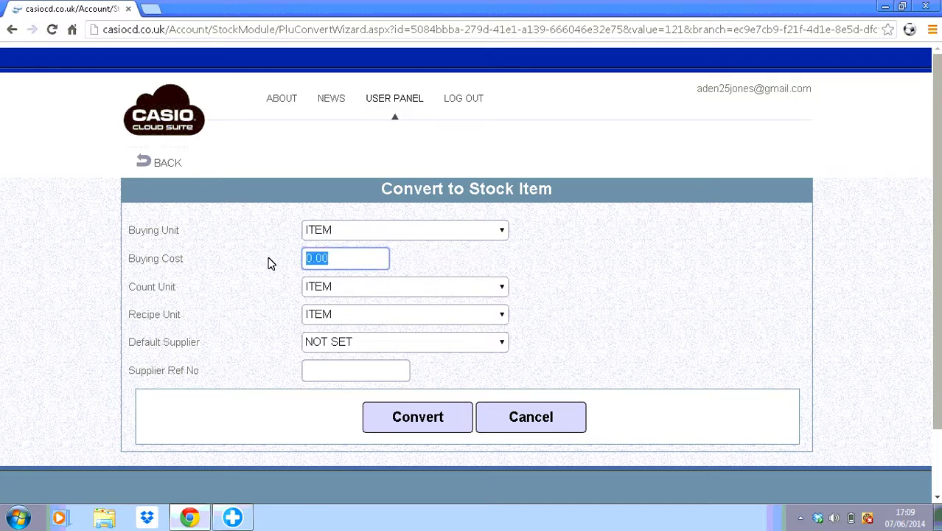
{"action": "type", "text": "1"}
Set the default supplier to 3663 with supplier reference 3663becksbot, and convert BECKS to a stock item.
{"action": "left_click", "coordinate": [342, 345]}
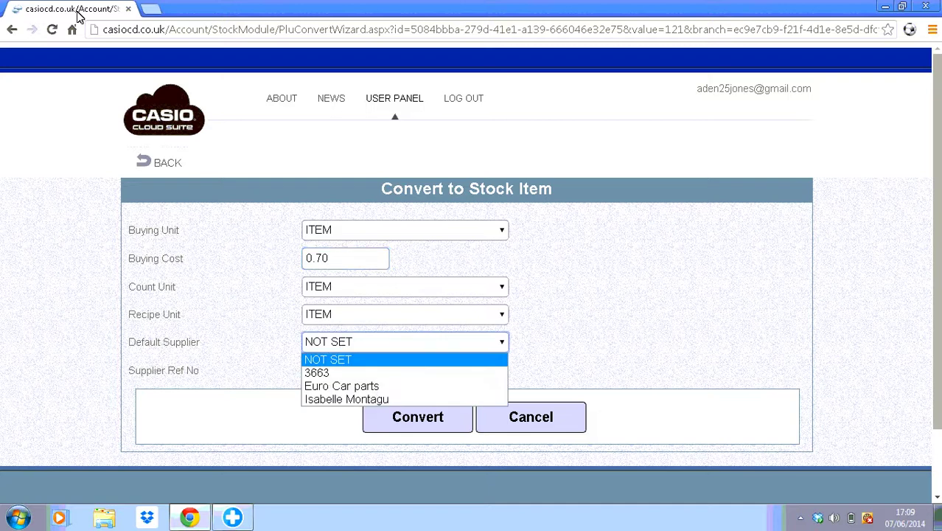
{"action": "left_click", "coordinate": [341, 372]}
{"action": "left_click", "coordinate": [345, 373]}
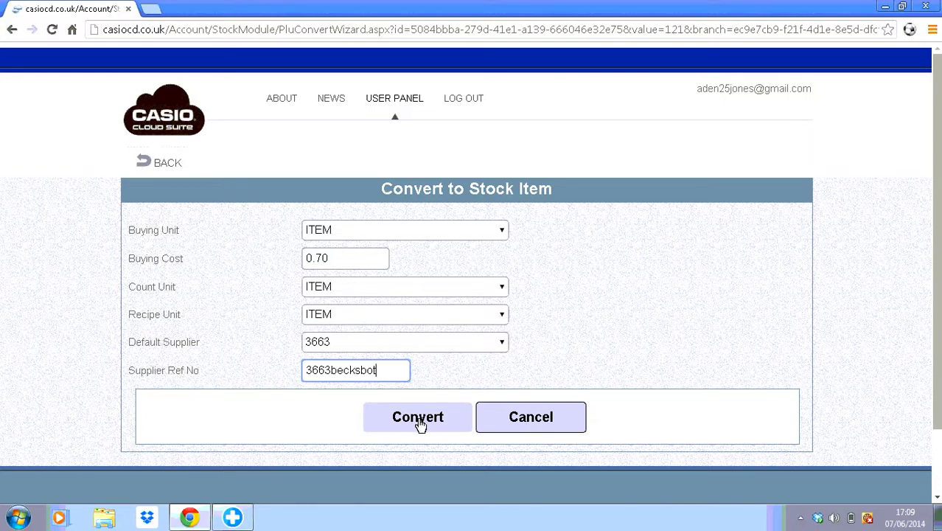
{"action": "left_click", "coordinate": [418, 423]}
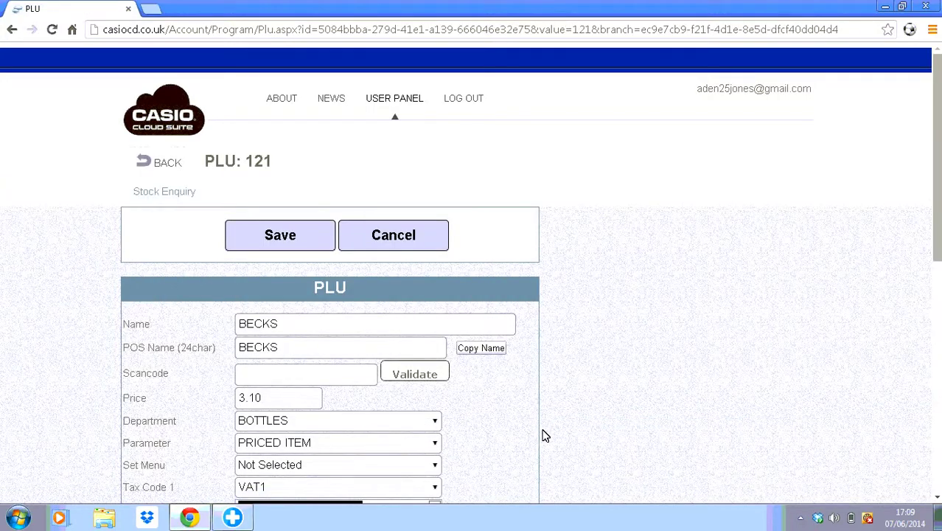
Review the converted BECKS PLU's settings and save it.
{"action": "scroll", "coordinate": [544, 436], "scroll_direction": "down", "scroll_amount": 2}
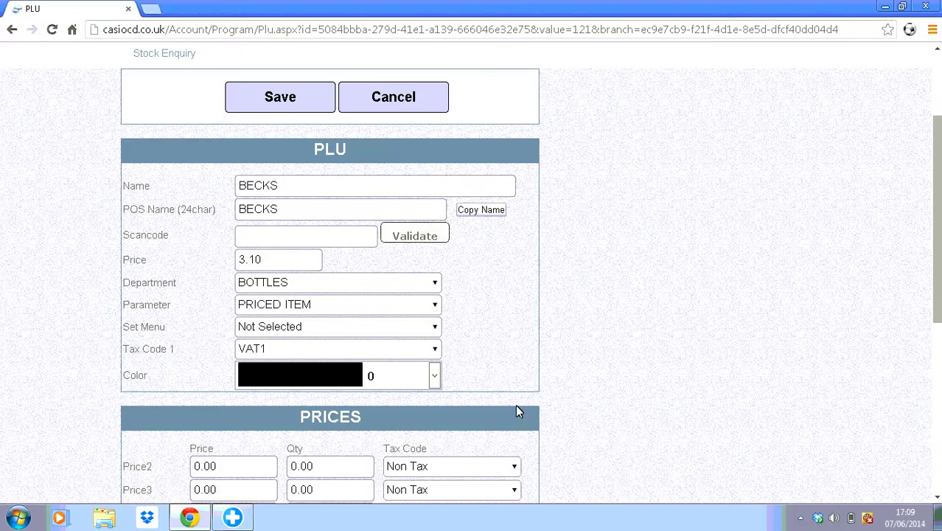
{"action": "scroll", "coordinate": [514, 407], "scroll_direction": "down", "scroll_amount": 3}
{"action": "scroll", "coordinate": [509, 407], "scroll_direction": "up", "scroll_amount": 5}
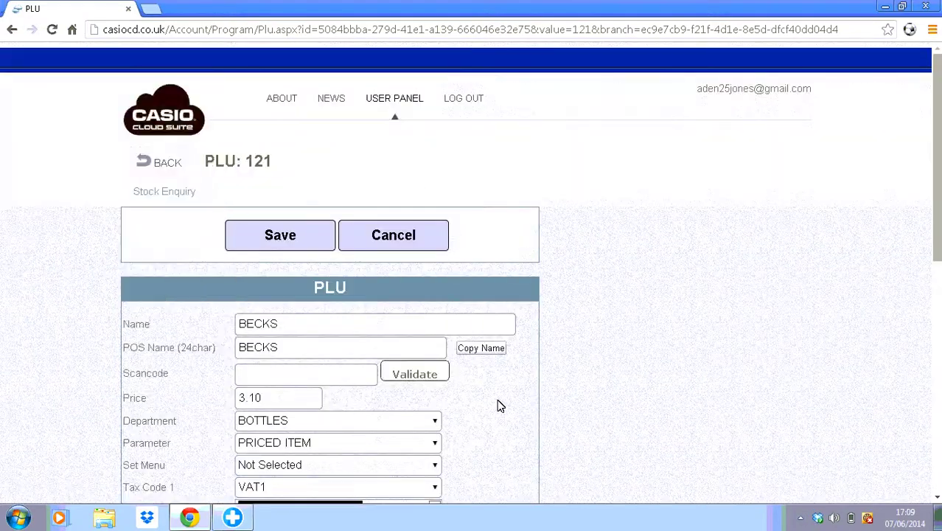
{"action": "left_click", "coordinate": [268, 236]}
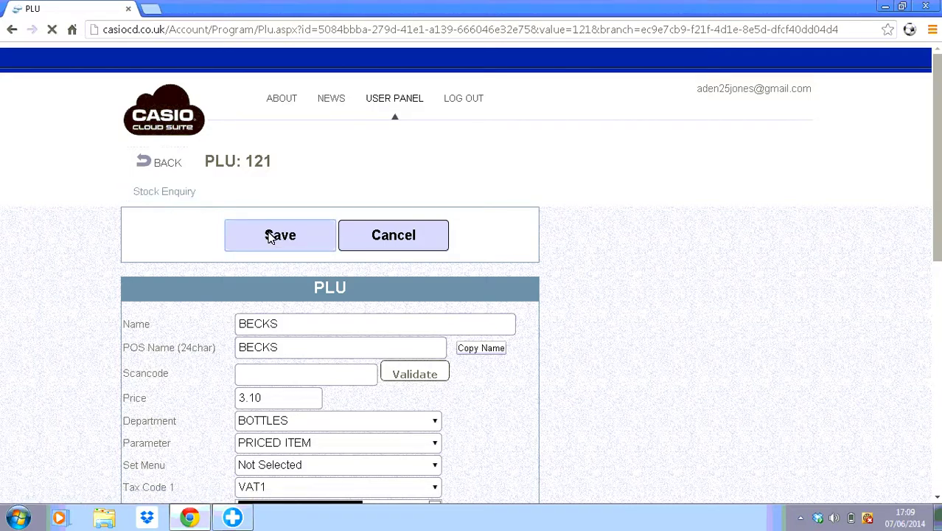
Reopen the BECKS PLU and examine its stock enquiry, including the supplier details and the calculated stock for OUTLET1.
{"action": "left_click", "coordinate": [183, 325]}
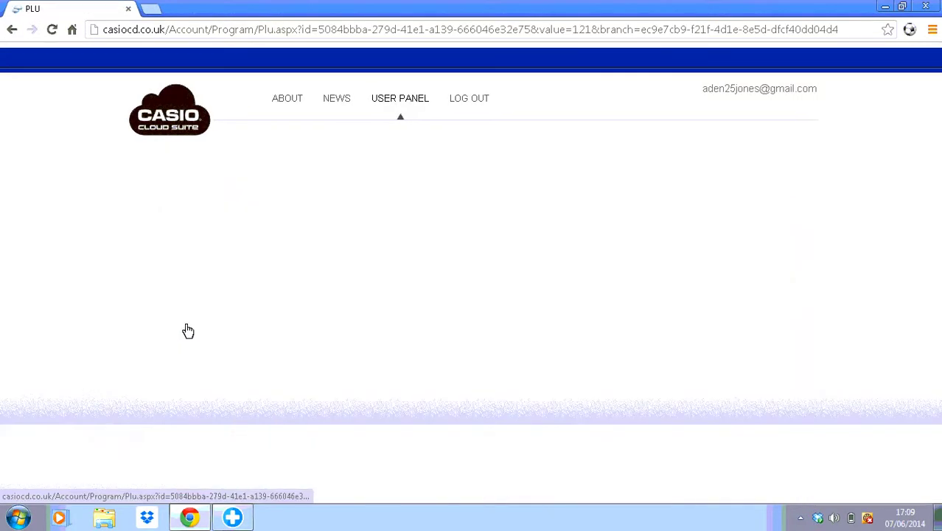
{"action": "left_click", "coordinate": [165, 192]}
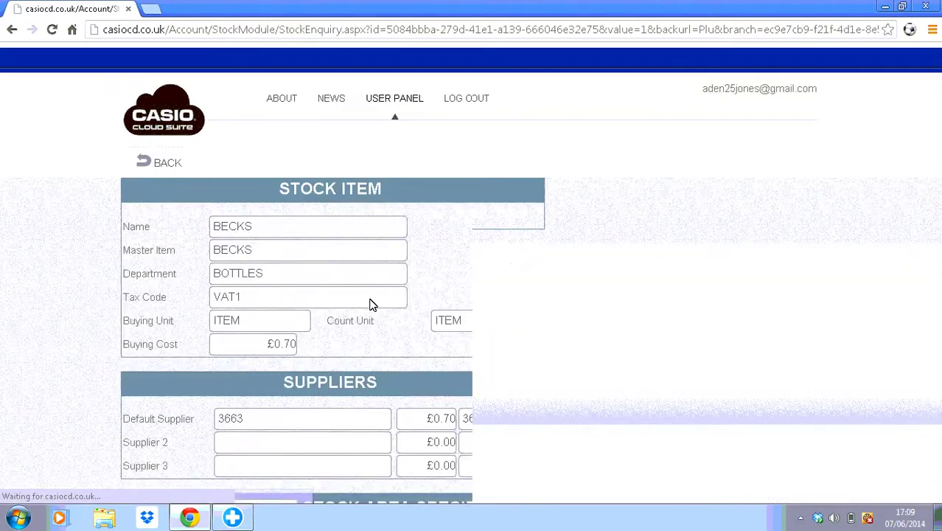
{"action": "scroll", "coordinate": [344, 356], "scroll_direction": "down", "scroll_amount": 4}
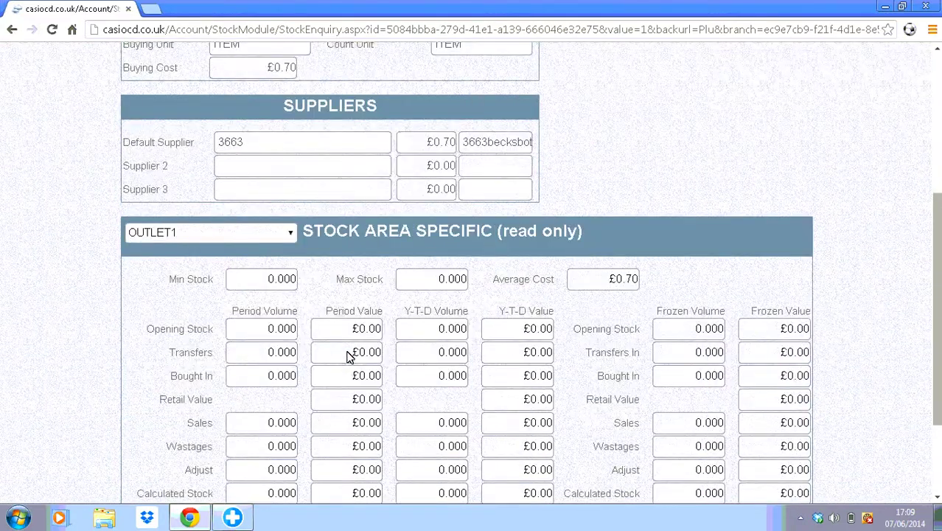
{"action": "scroll", "coordinate": [361, 357], "scroll_direction": "down", "scroll_amount": 2}
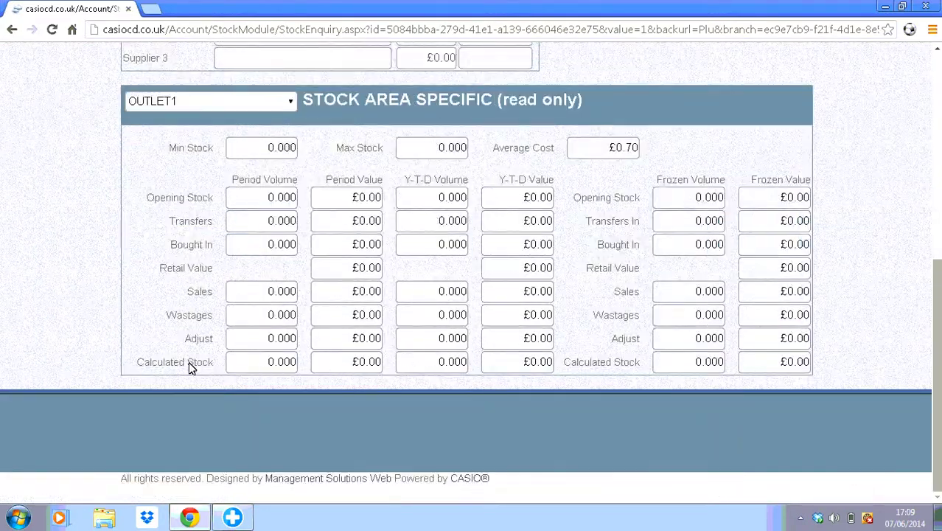
{"action": "left_click_drag", "start_coordinate": [140, 363], "coordinate": [228, 362]}
{"action": "left_click_drag", "start_coordinate": [293, 362], "coordinate": [306, 393]}
{"action": "left_click", "coordinate": [265, 362]}
{"action": "double_click", "coordinate": [292, 362]}
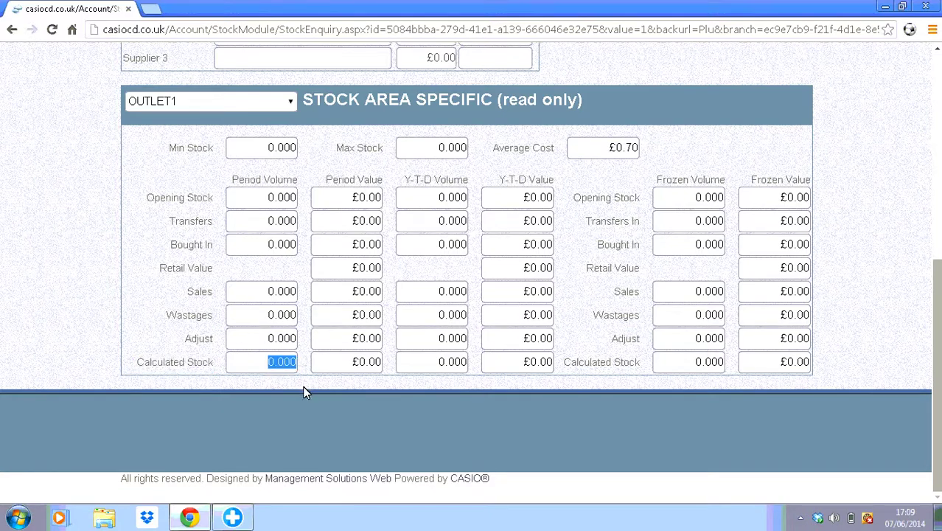
{"action": "scroll", "coordinate": [251, 384], "scroll_direction": "up", "scroll_amount": 15}
{"action": "left_click", "coordinate": [164, 164]}
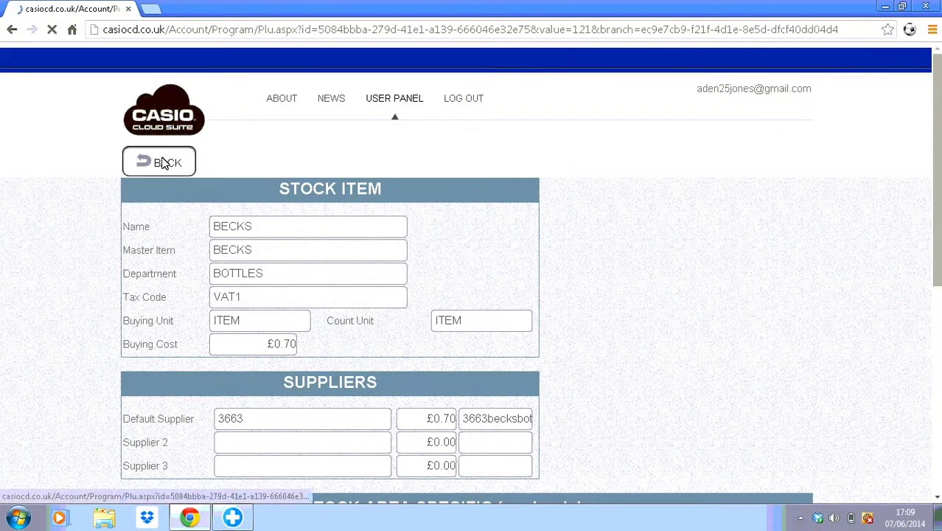
Go to Orders in Stock Control and create a new blank order for stock area OUTLET1 and supplier 3663.
{"action": "left_click", "coordinate": [166, 162]}
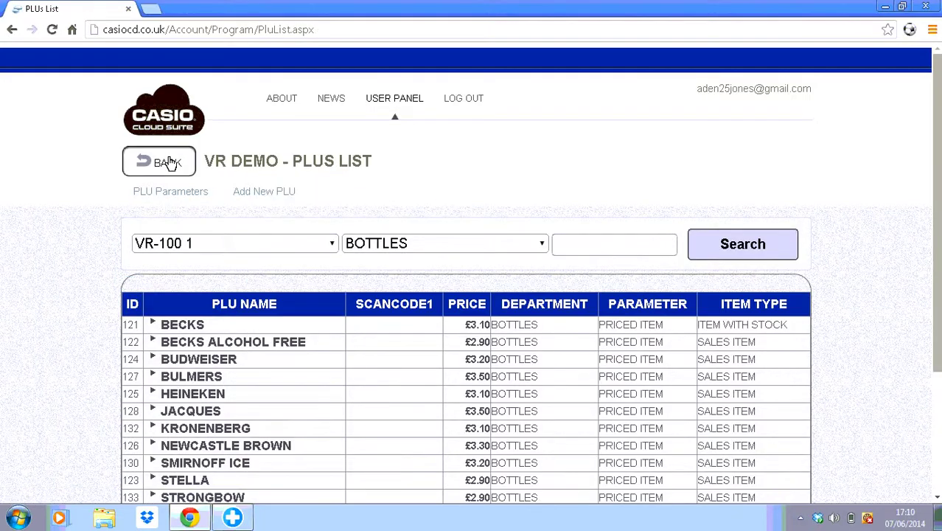
{"action": "left_click", "coordinate": [168, 162]}
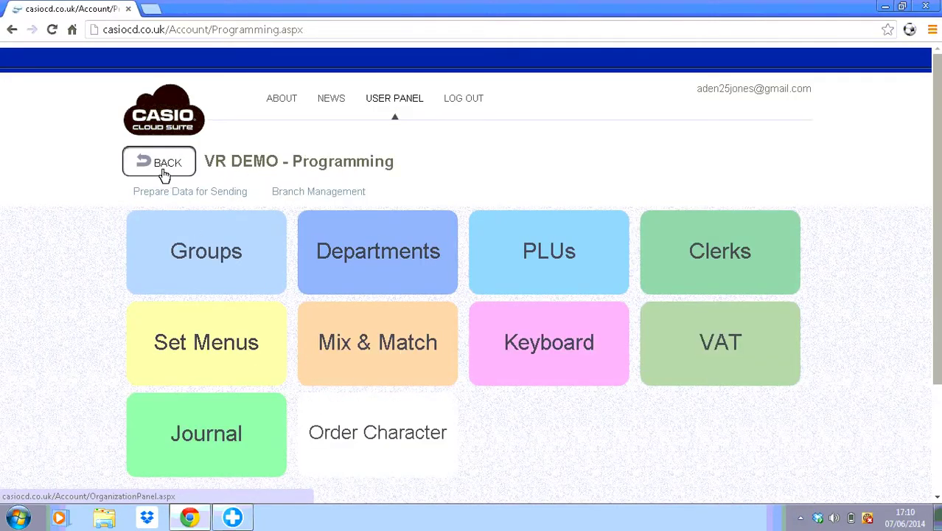
{"action": "left_click", "coordinate": [163, 168]}
{"action": "left_click", "coordinate": [219, 322]}
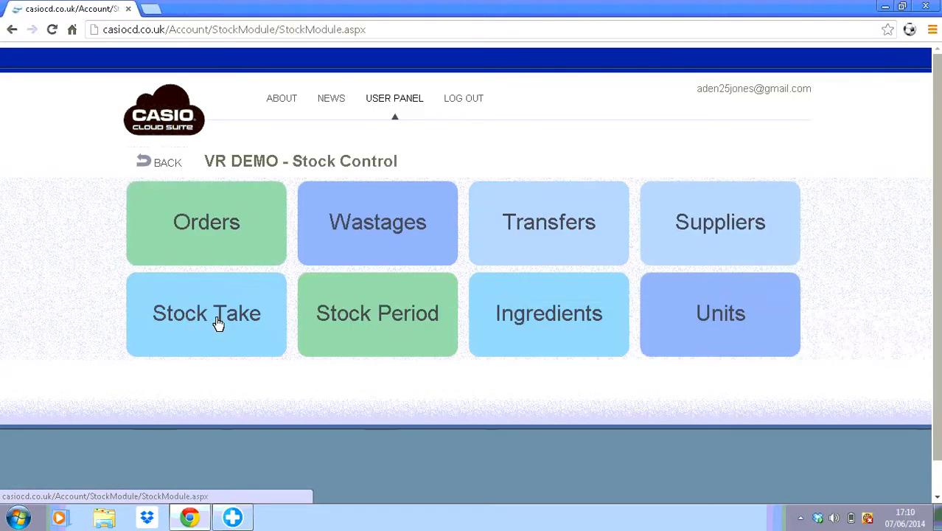
{"action": "left_click", "coordinate": [209, 252]}
{"action": "left_click", "coordinate": [175, 195]}
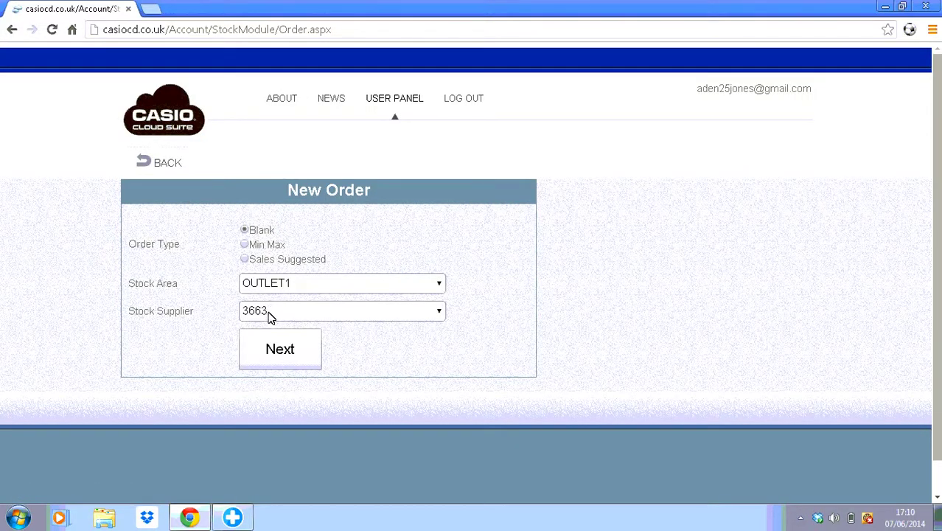
{"action": "left_click", "coordinate": [245, 244]}
{"action": "left_click", "coordinate": [245, 229]}
{"action": "left_click", "coordinate": [289, 351]}
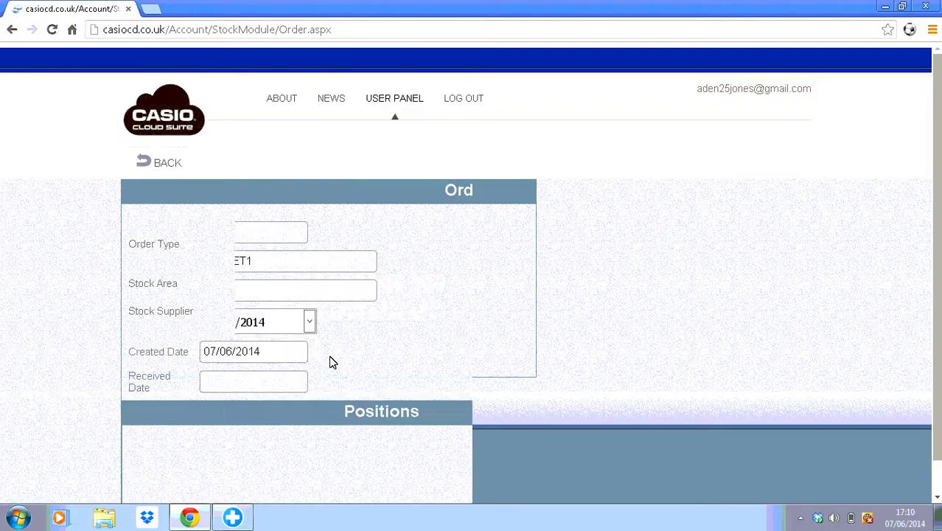
Find BECKS in the order's item search, add it with a quantity of 48 ITEM, and save the order.
{"action": "scroll", "coordinate": [348, 378], "scroll_direction": "down", "scroll_amount": 2}
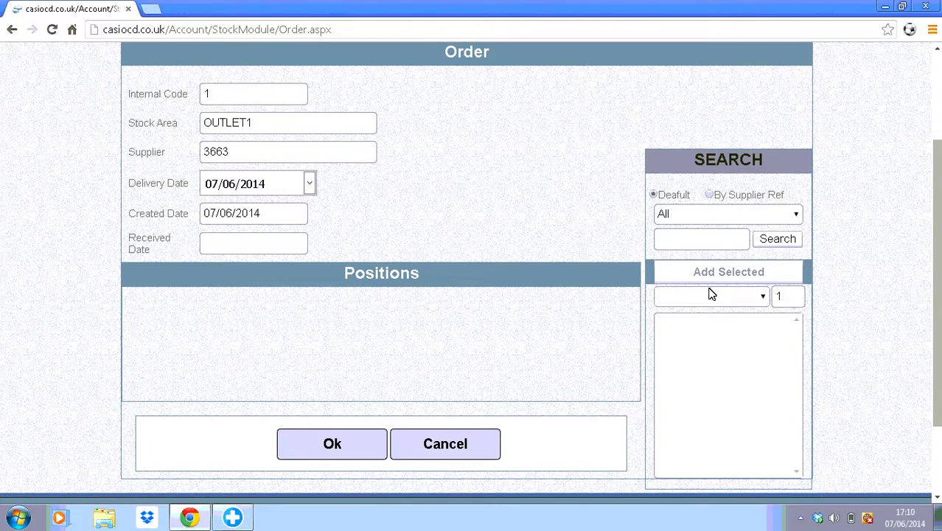
{"action": "left_click", "coordinate": [698, 239]}
{"action": "type", "text": "becks"}
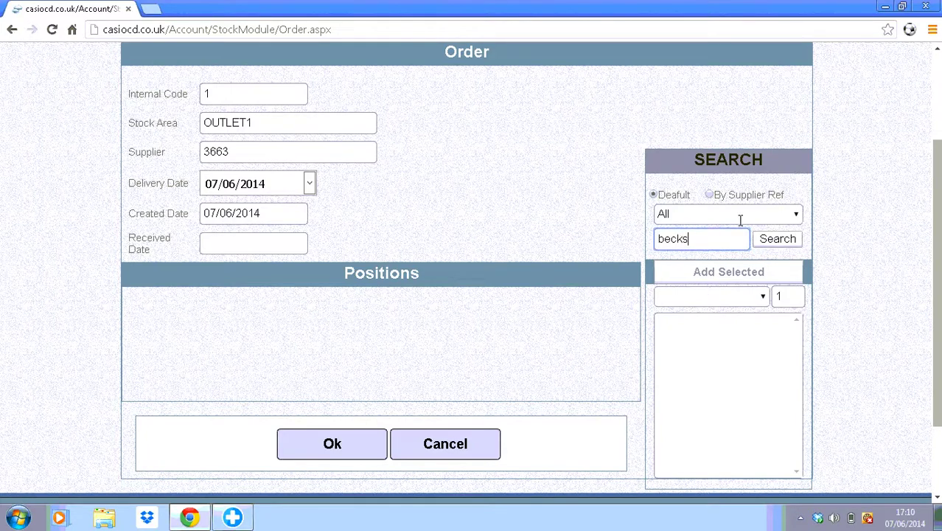
{"action": "left_click", "coordinate": [789, 239]}
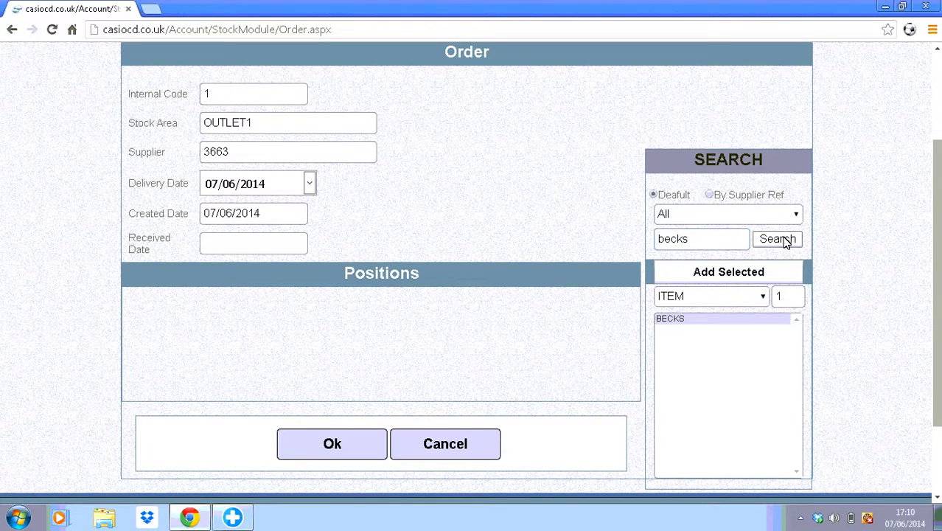
{"action": "left_click", "coordinate": [698, 319]}
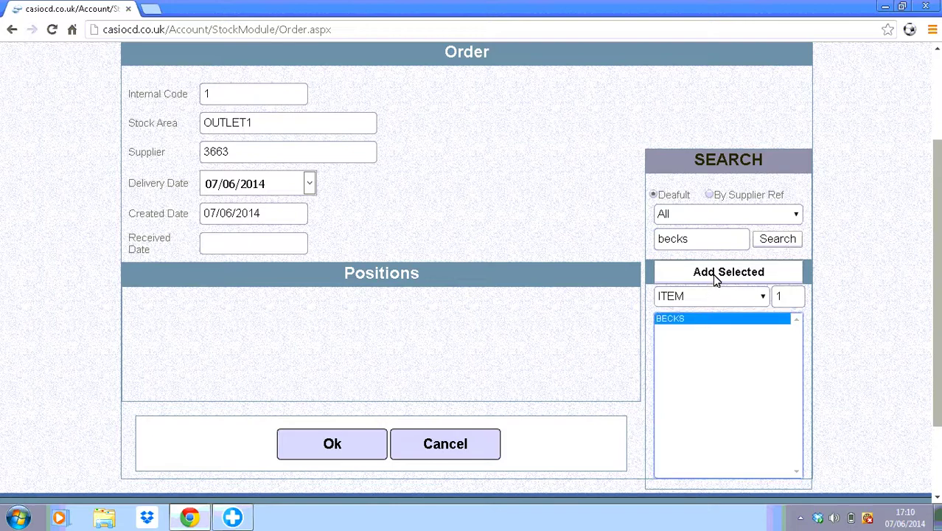
{"action": "left_click", "coordinate": [786, 295]}
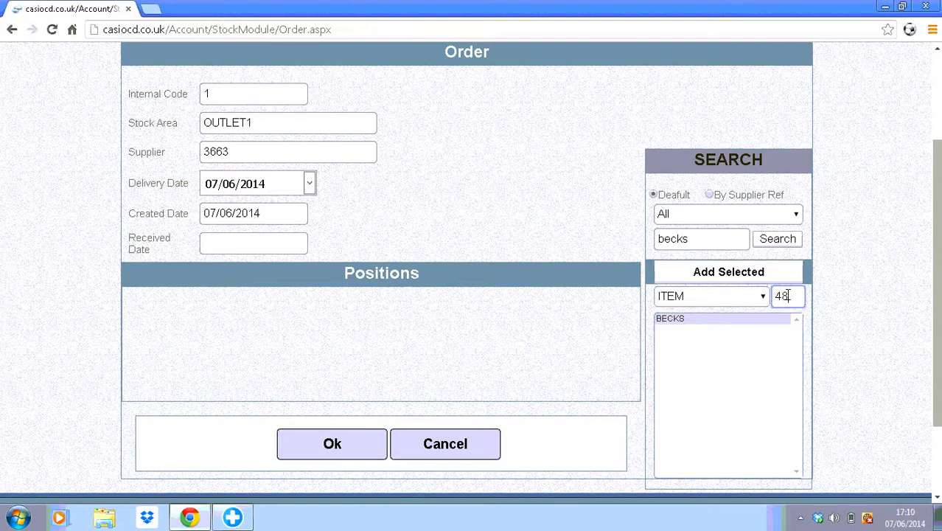
{"action": "type", "text": "48"}
{"action": "left_click", "coordinate": [723, 274]}
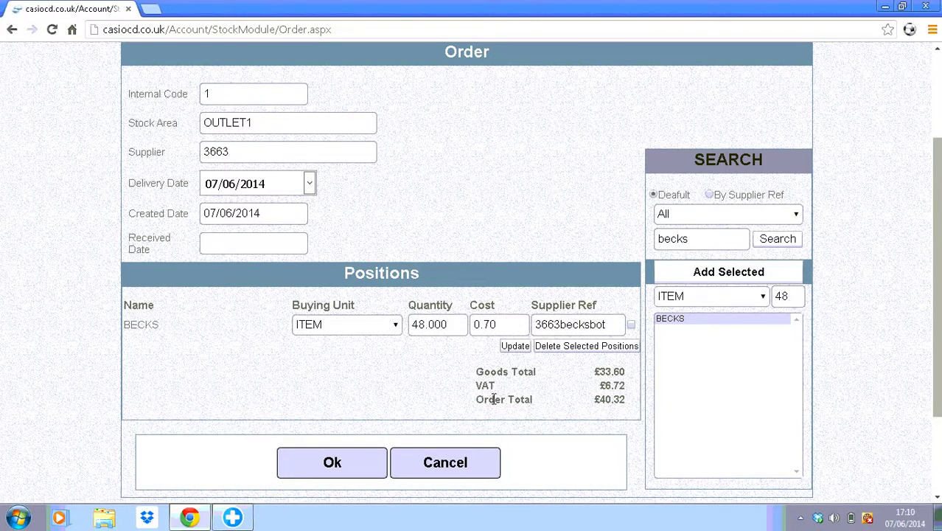
{"action": "left_click", "coordinate": [332, 462]}
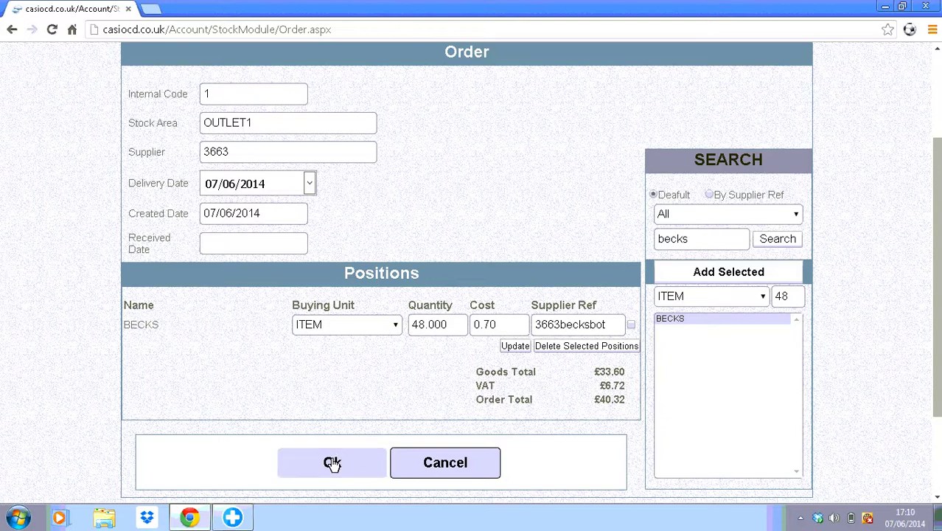
{"action": "left_click", "coordinate": [331, 462]}
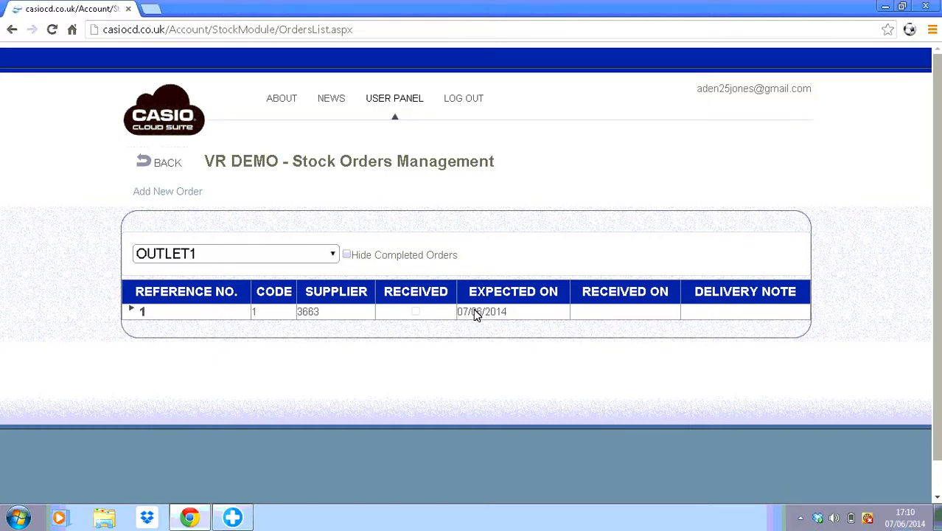
Receive stock order 1 by copying the ordered BECKS quantity to the received quantity, and complete the order.
{"action": "left_click", "coordinate": [144, 313]}
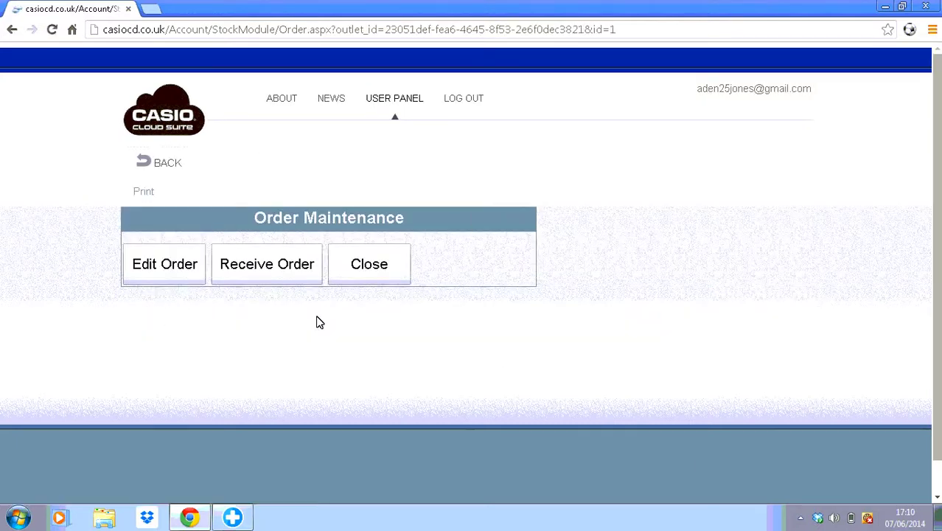
{"action": "left_click", "coordinate": [267, 268]}
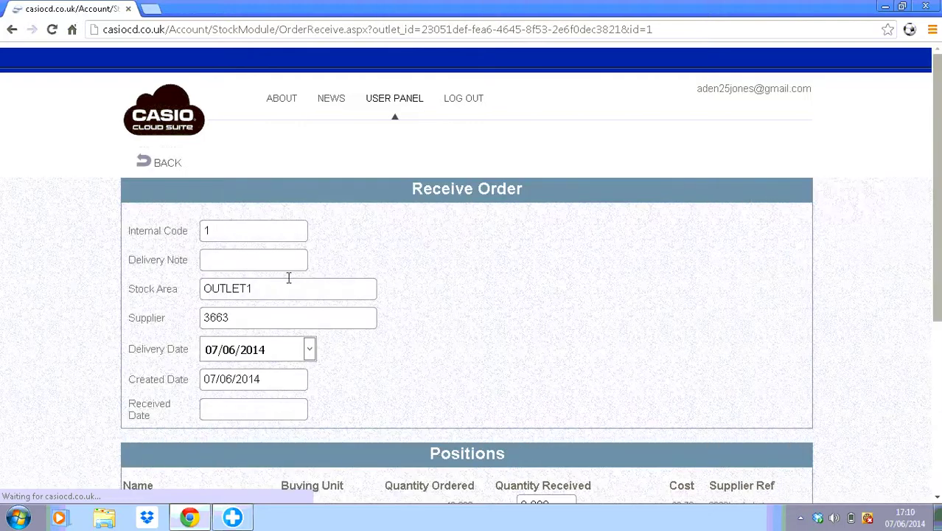
{"action": "scroll", "coordinate": [473, 396], "scroll_direction": "down", "scroll_amount": 3}
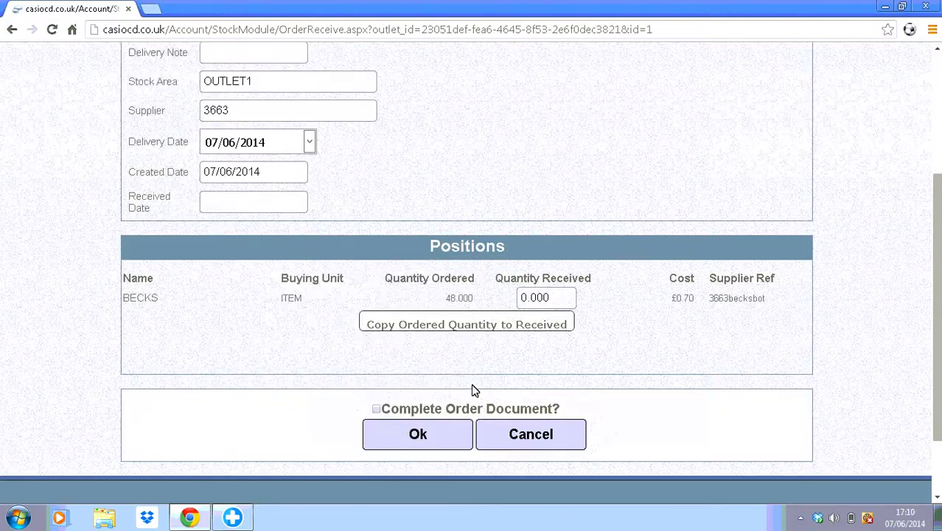
{"action": "left_click", "coordinate": [461, 326]}
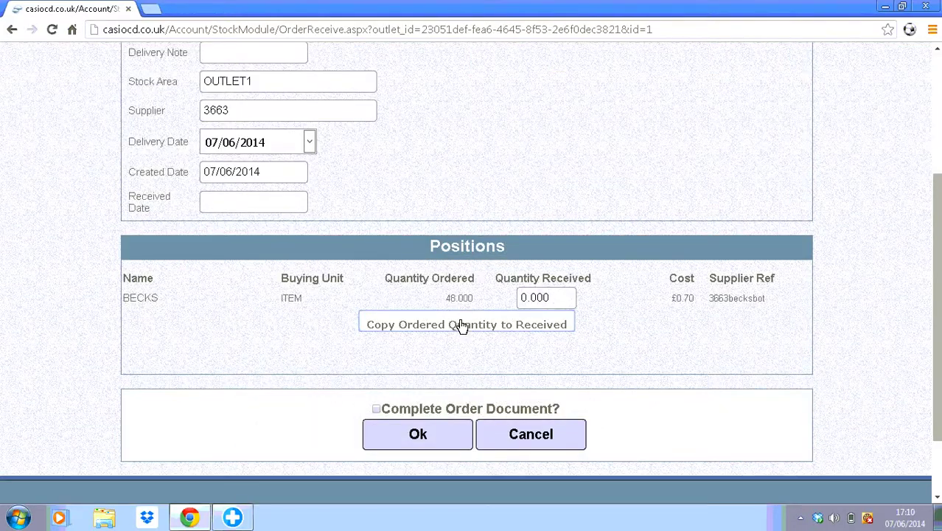
{"action": "left_click", "coordinate": [396, 430]}
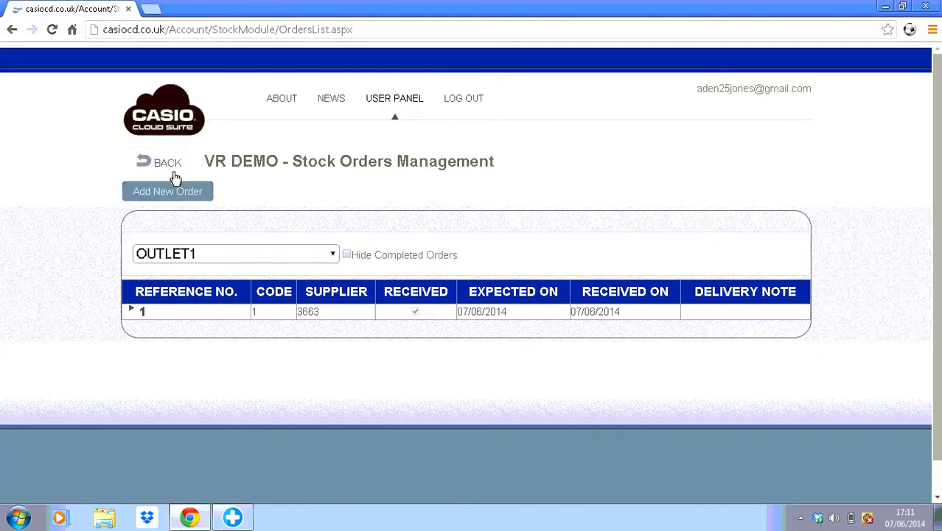
Leave Stock Control, filter the VR DEMO reports to the STOCK group, and open the Stock Values report.
{"action": "left_click", "coordinate": [173, 163]}
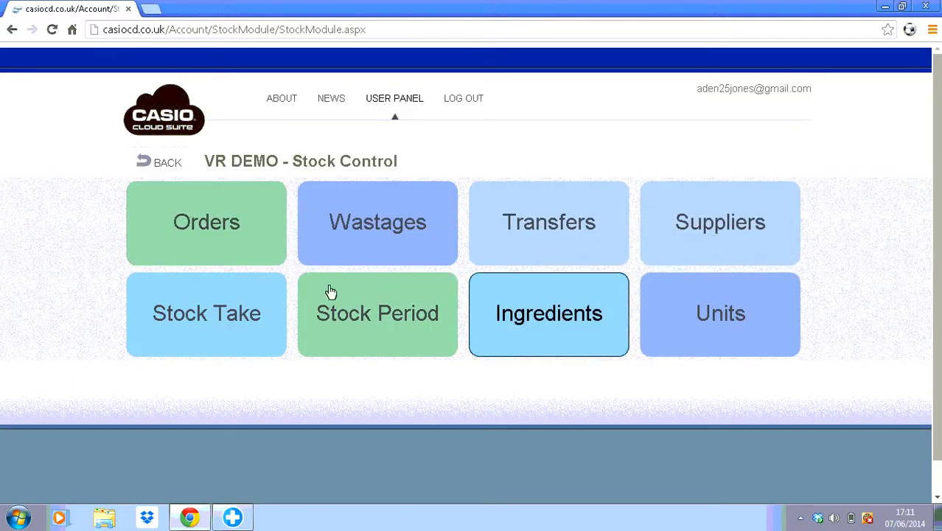
{"action": "left_click", "coordinate": [161, 163]}
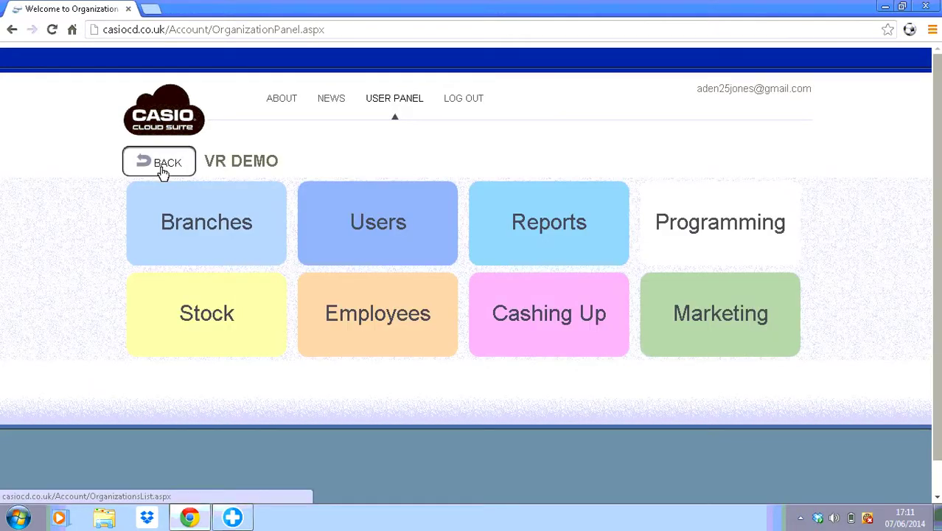
{"action": "left_click", "coordinate": [553, 248]}
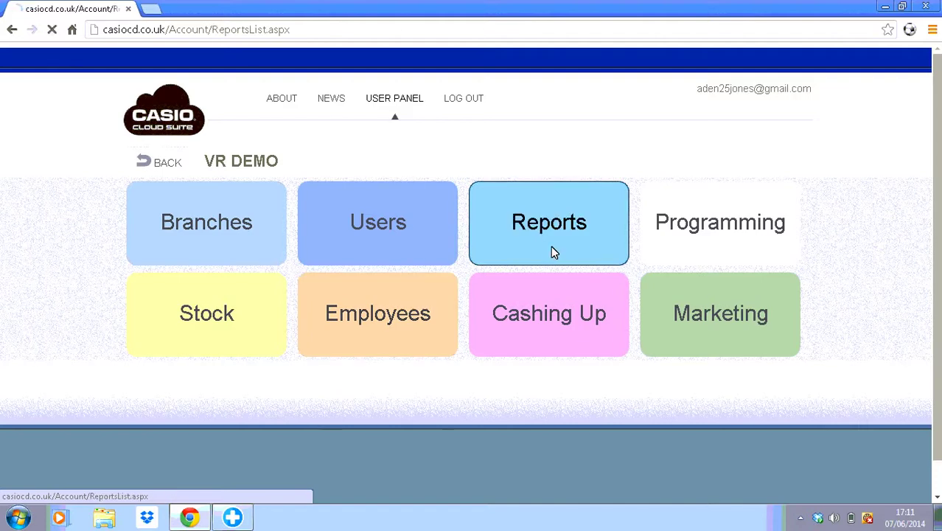
{"action": "left_click", "coordinate": [186, 286]}
{"action": "left_click", "coordinate": [165, 349]}
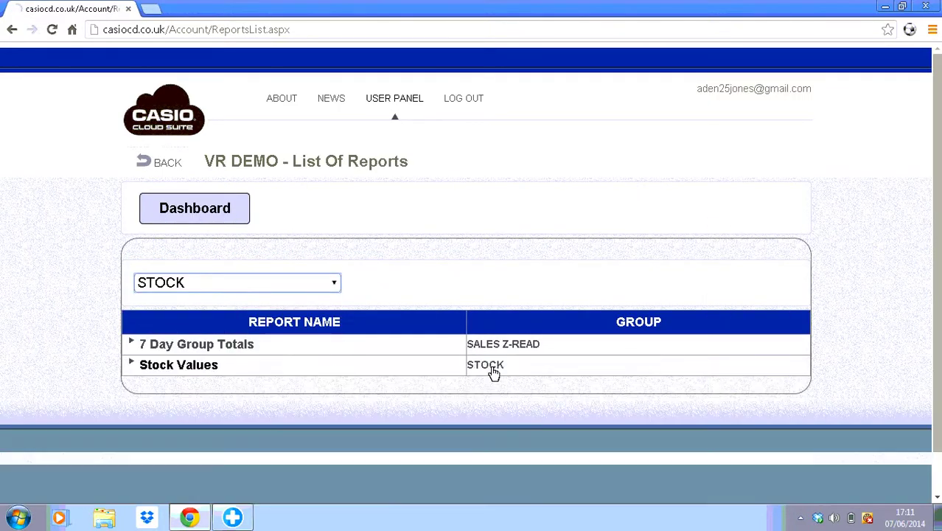
{"action": "scroll", "coordinate": [443, 376], "scroll_direction": "down", "scroll_amount": 2}
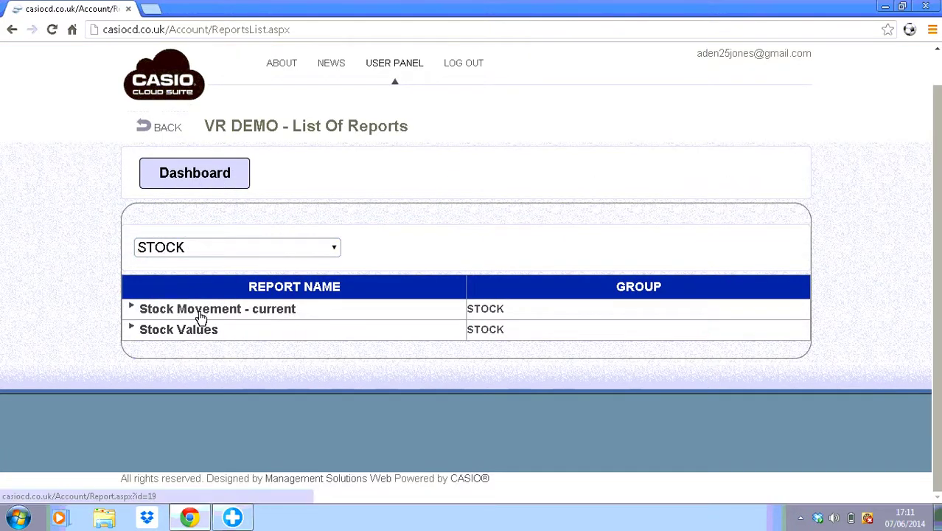
{"action": "left_click", "coordinate": [199, 330]}
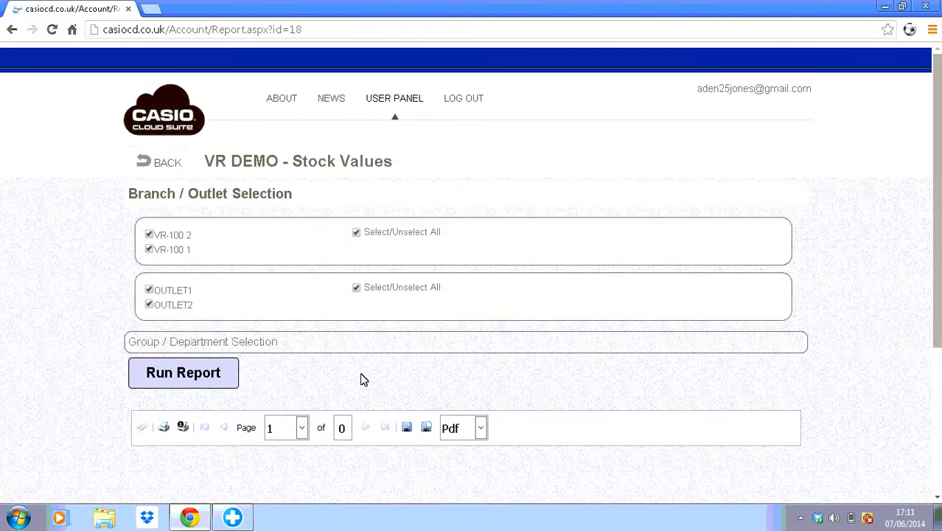
Run the Stock Values report for all branches and outlets, and examine the BECKS quantity and value cost for OUTLET1.
{"action": "scroll", "coordinate": [346, 379], "scroll_direction": "down", "scroll_amount": 3}
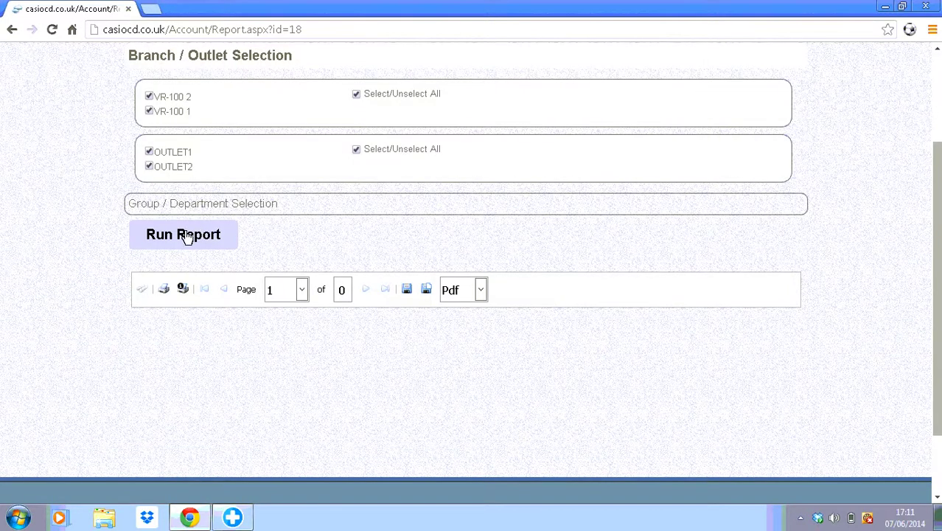
{"action": "left_click", "coordinate": [200, 245]}
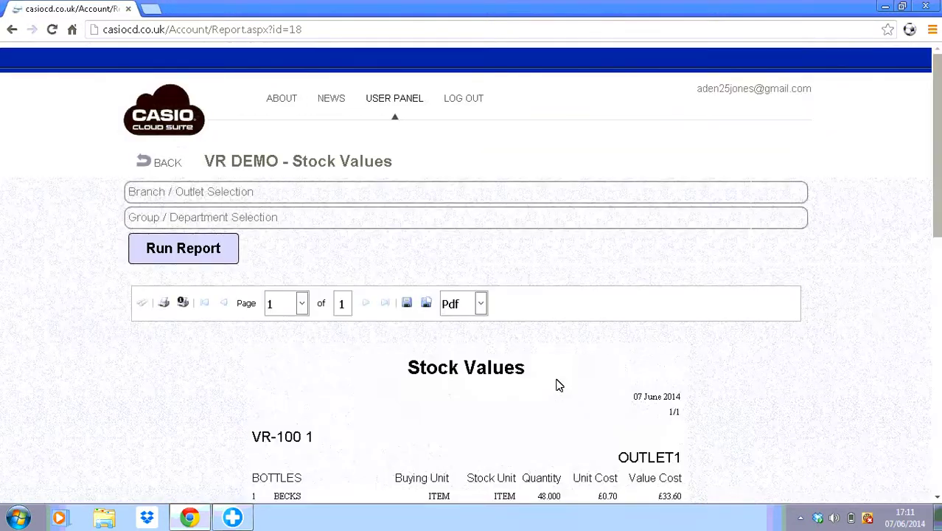
{"action": "scroll", "coordinate": [559, 385], "scroll_direction": "down", "scroll_amount": 5}
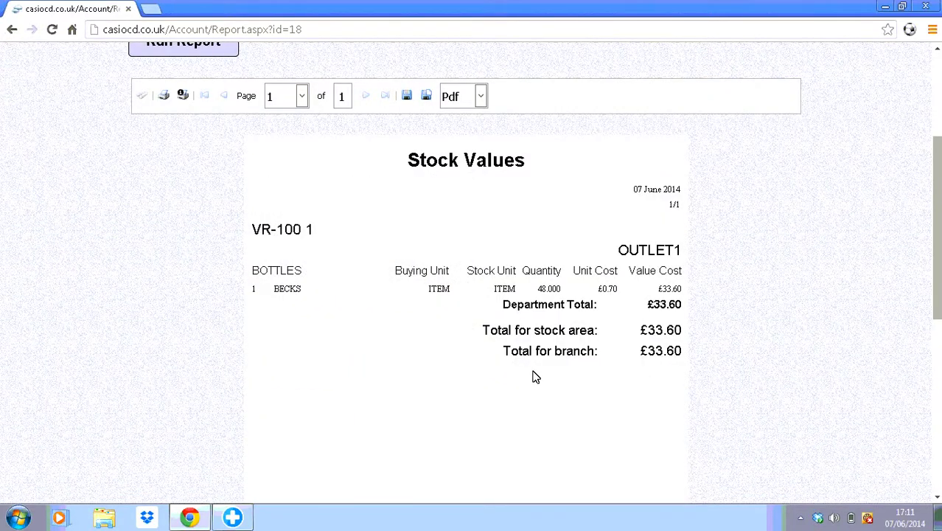
{"action": "scroll", "coordinate": [390, 340], "scroll_direction": "up", "scroll_amount": 5}
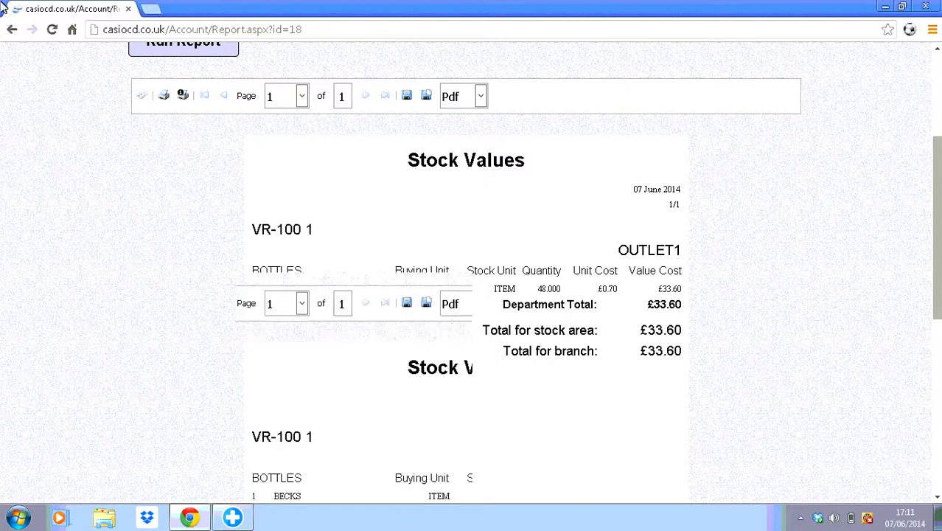
Leave the report, reopen VR DEMO from the customers list, and display its PLU list in Programming.
{"action": "left_click", "coordinate": [165, 164]}
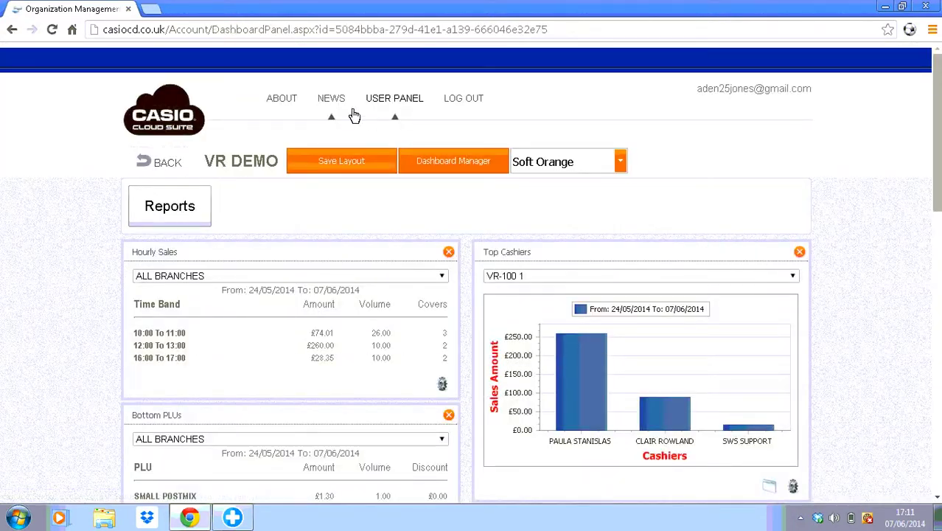
{"action": "left_click", "coordinate": [405, 100]}
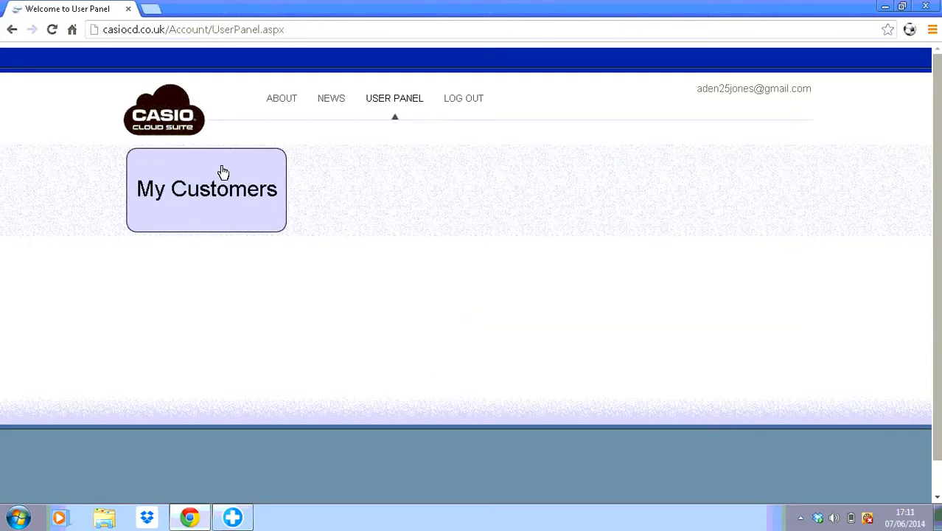
{"action": "left_click", "coordinate": [221, 177]}
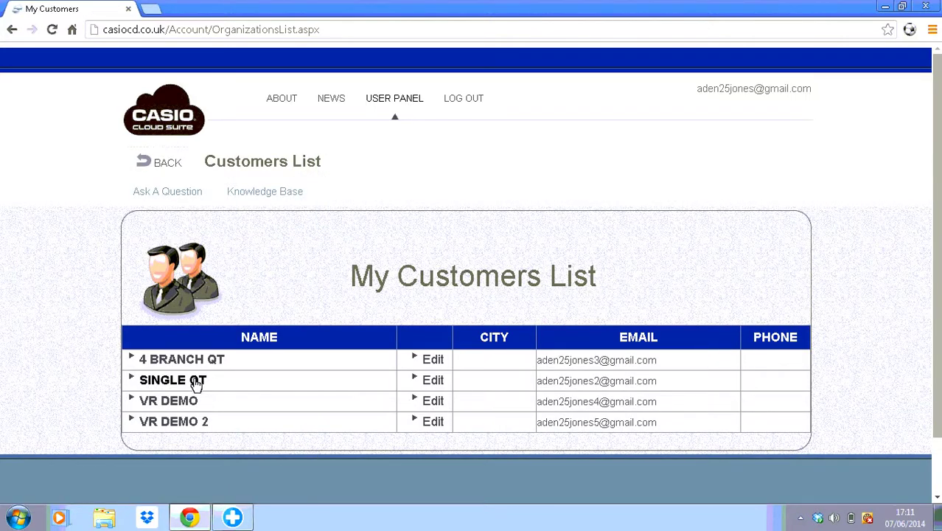
{"action": "left_click", "coordinate": [188, 401]}
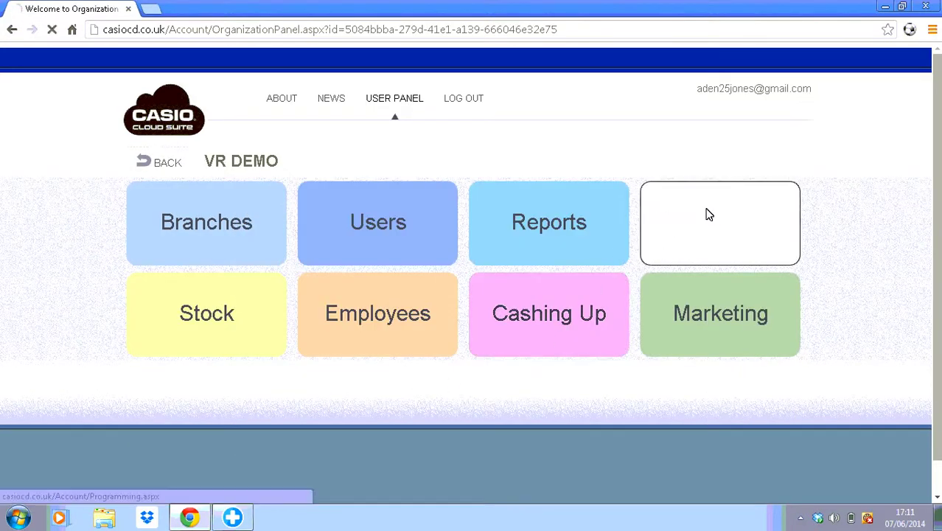
{"action": "left_click", "coordinate": [707, 213]}
{"action": "left_click", "coordinate": [549, 272]}
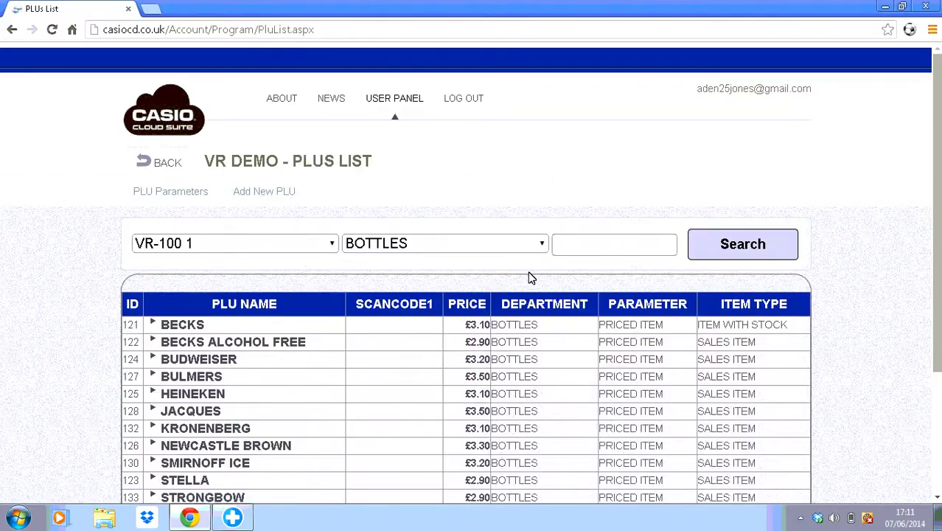
Open the stock enquiry of the BECKS PLU and examine the bought-in and calculated stock for OUTLET1.
{"action": "left_click", "coordinate": [182, 325]}
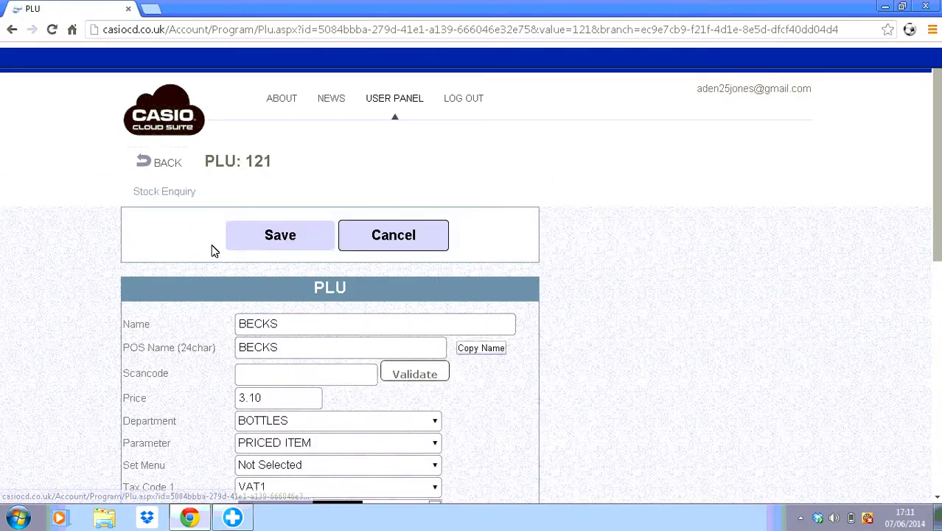
{"action": "left_click", "coordinate": [164, 193]}
{"action": "scroll", "coordinate": [503, 337], "scroll_direction": "down", "scroll_amount": 2}
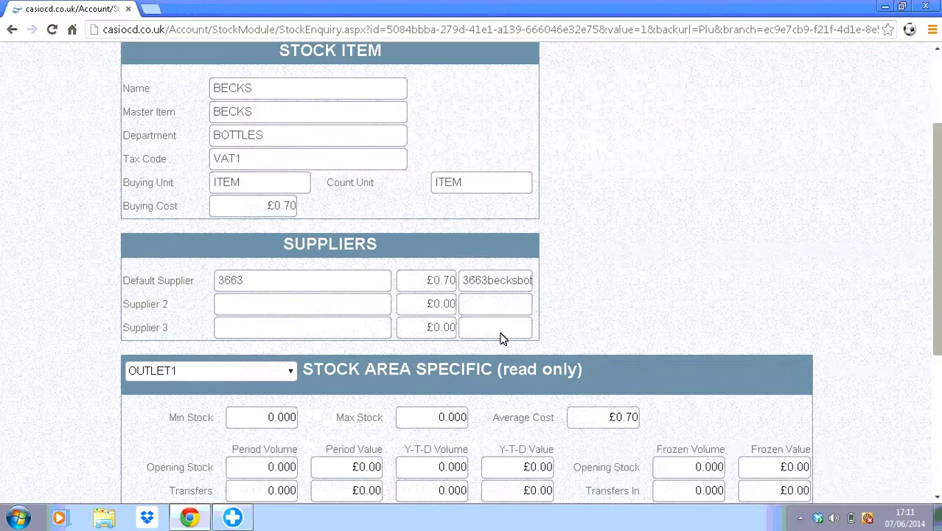
{"action": "scroll", "coordinate": [501, 338], "scroll_direction": "down", "scroll_amount": 3}
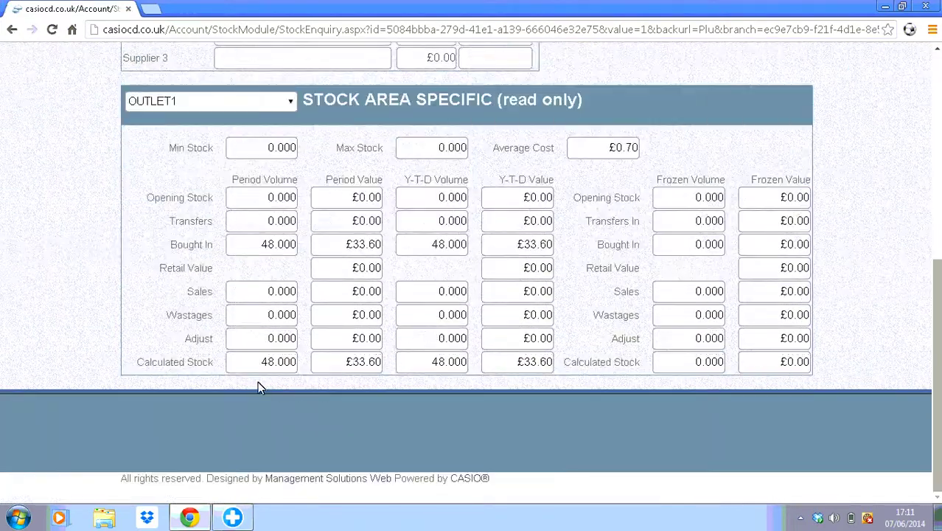
{"action": "left_click", "coordinate": [309, 417]}
{"action": "scroll", "coordinate": [179, 107], "scroll_direction": "up", "scroll_amount": 6}
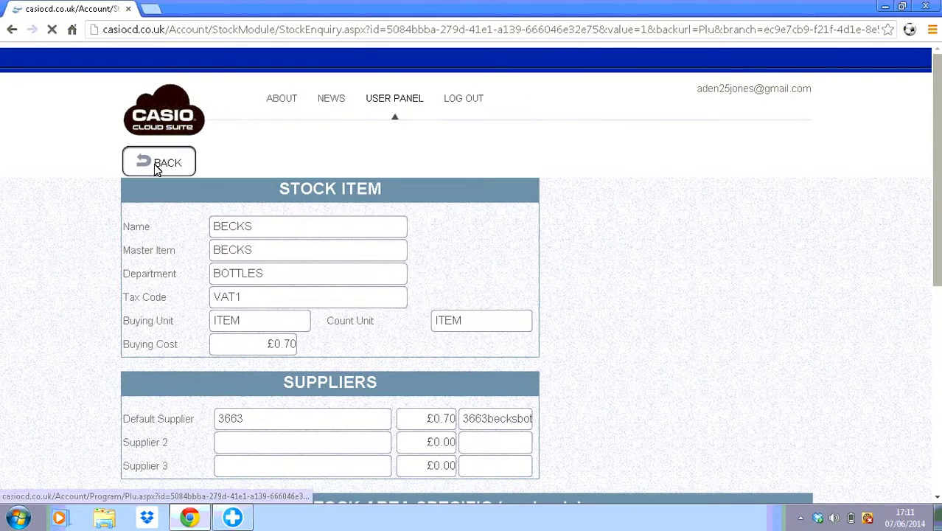
Go to the unit conversions in Stock Control and examine the From Unit choices offered for a new conversion.
{"action": "left_click", "coordinate": [154, 163]}
{"action": "left_click", "coordinate": [162, 169]}
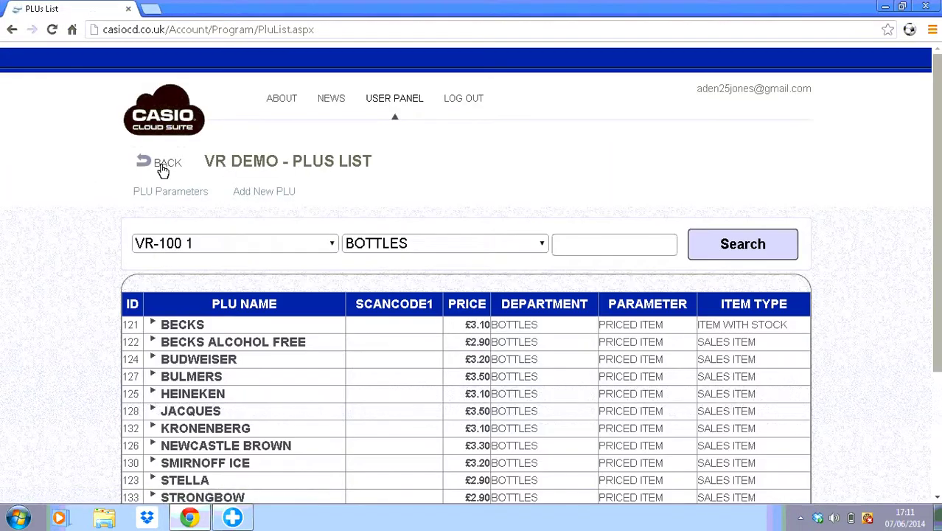
{"action": "left_click", "coordinate": [162, 168]}
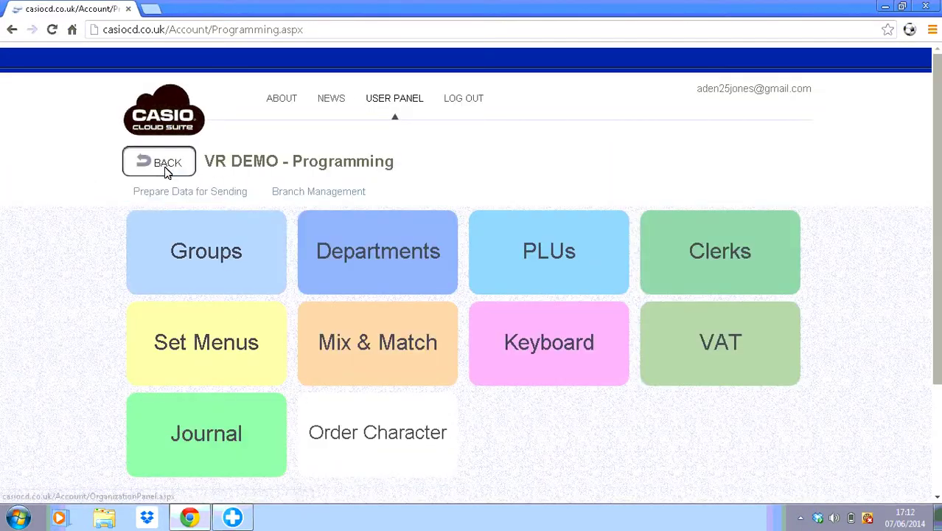
{"action": "left_click", "coordinate": [190, 166]}
{"action": "left_click", "coordinate": [221, 336]}
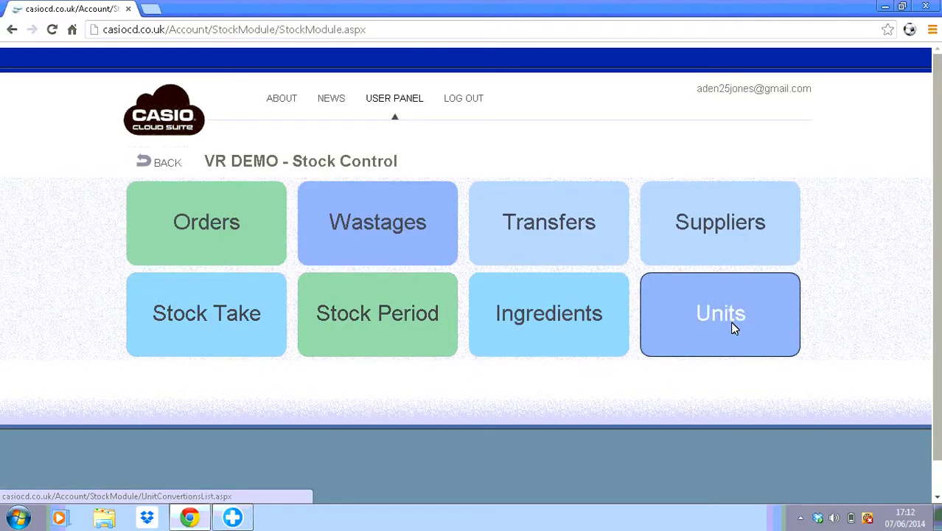
{"action": "left_click", "coordinate": [731, 324]}
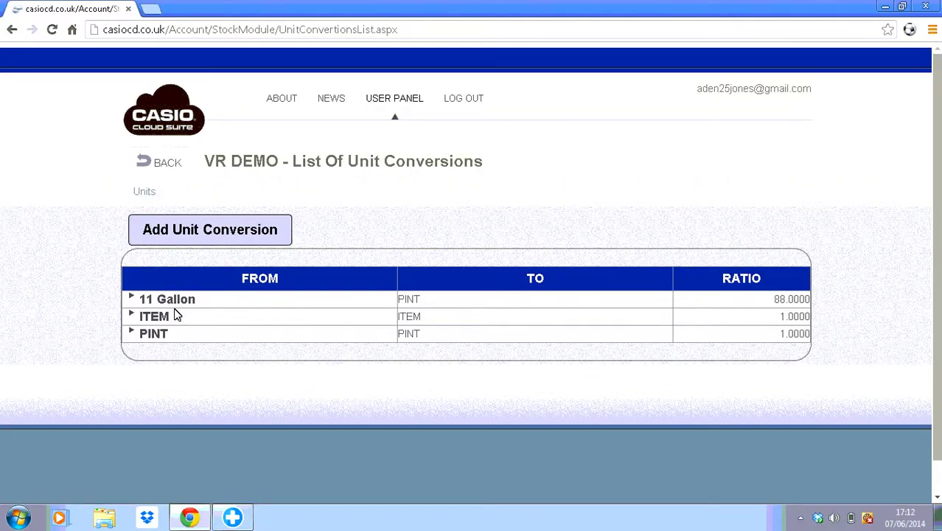
{"action": "left_click", "coordinate": [229, 237]}
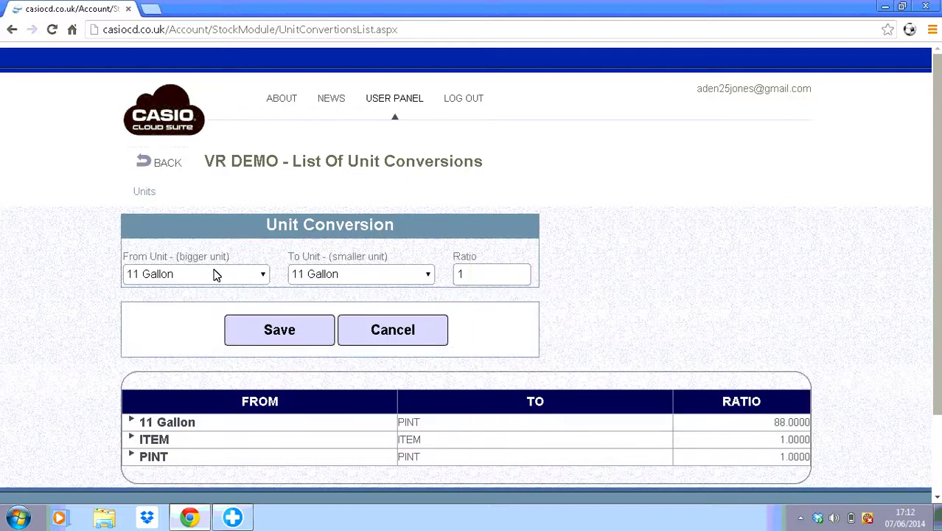
{"action": "left_click", "coordinate": [198, 272]}
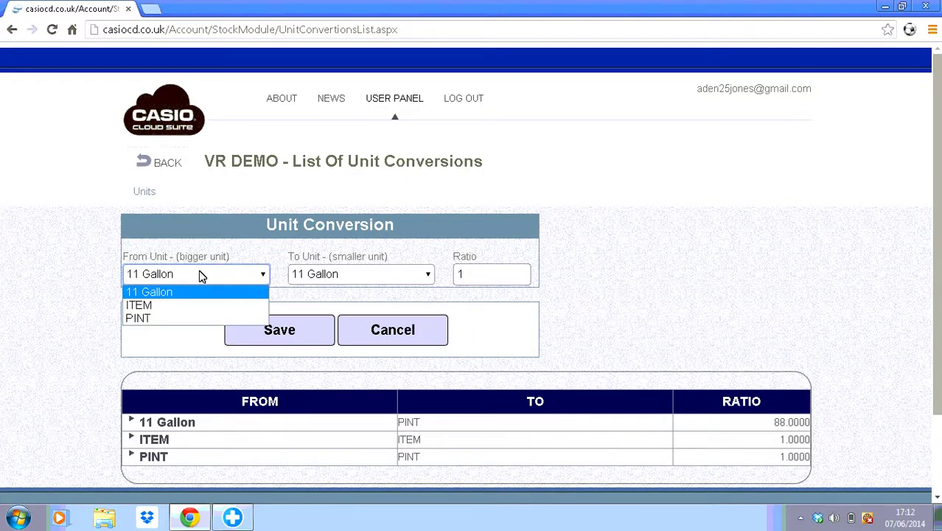
{"action": "left_click", "coordinate": [78, 14]}
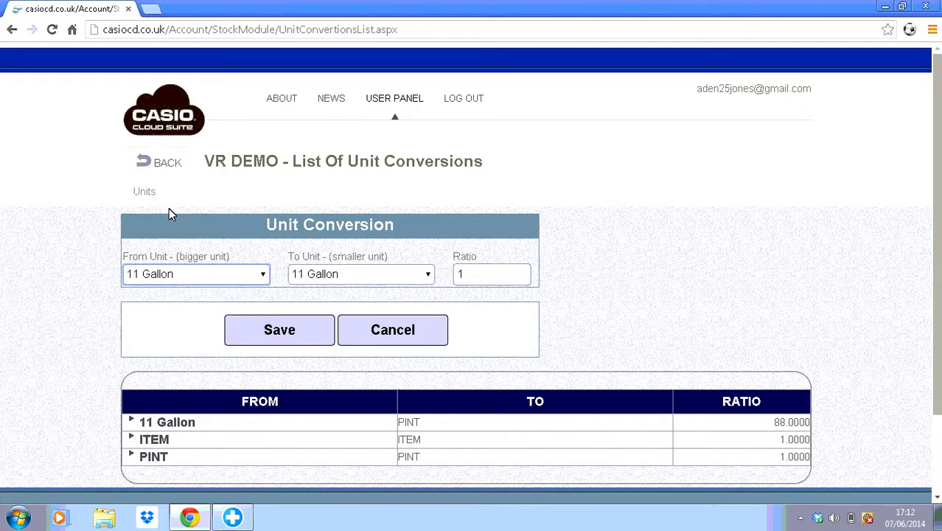
Open the list of units, examine the new unit form with its BUY, COUNT and SELL options, and cancel it.
{"action": "left_click", "coordinate": [147, 194]}
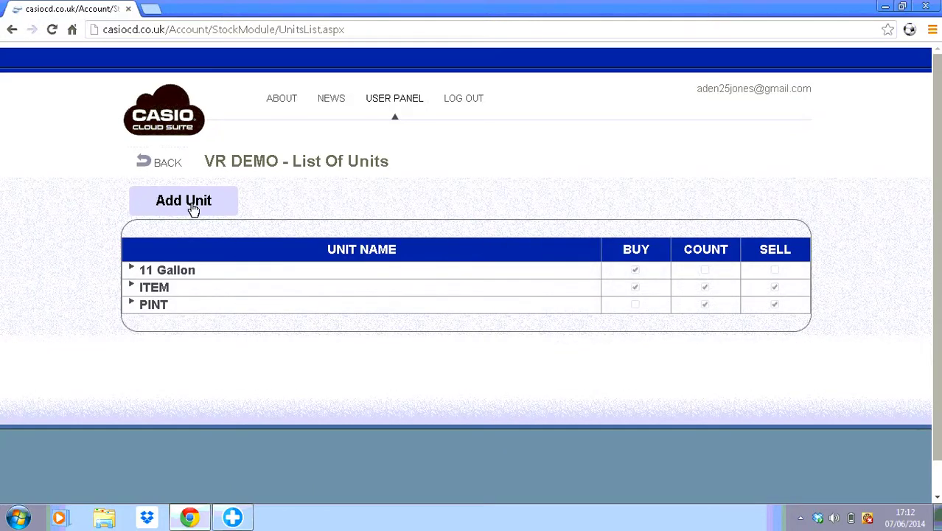
{"action": "left_click", "coordinate": [194, 208]}
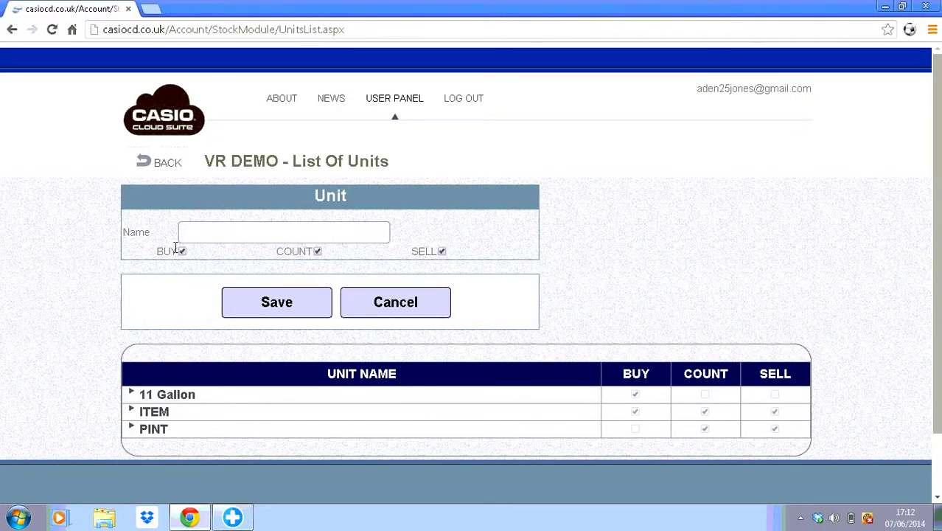
{"action": "left_click", "coordinate": [403, 314]}
{"action": "left_click", "coordinate": [163, 166]}
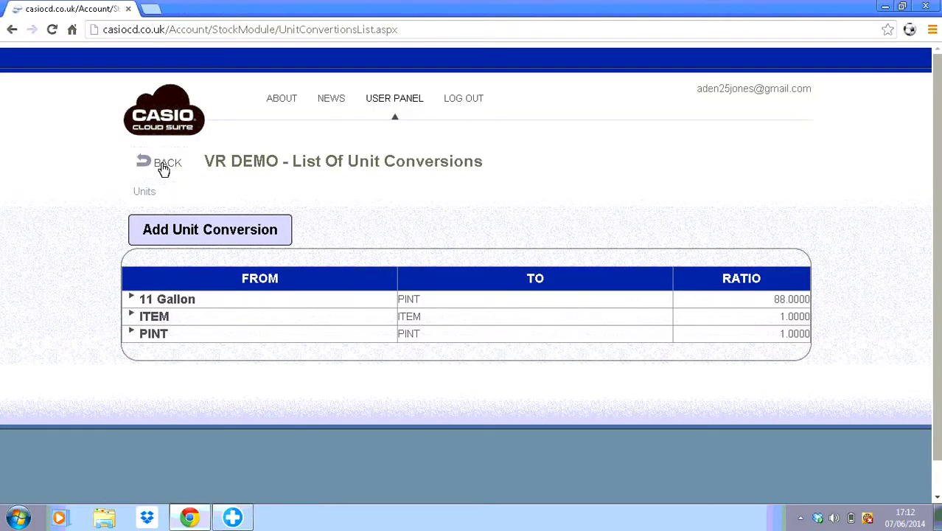
Create a new wastage for stock area OUTLET1 in Stock Control and search its items for becks.
{"action": "left_click", "coordinate": [164, 166]}
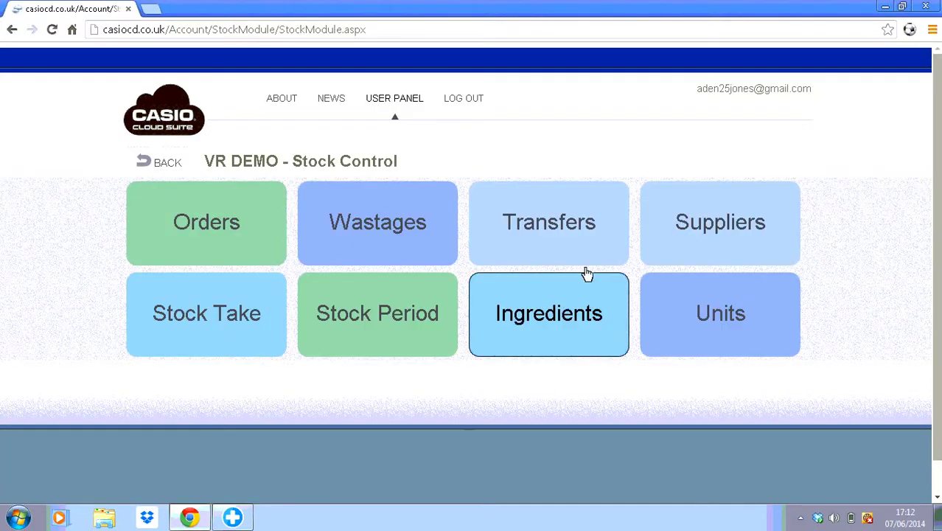
{"action": "left_click", "coordinate": [341, 233]}
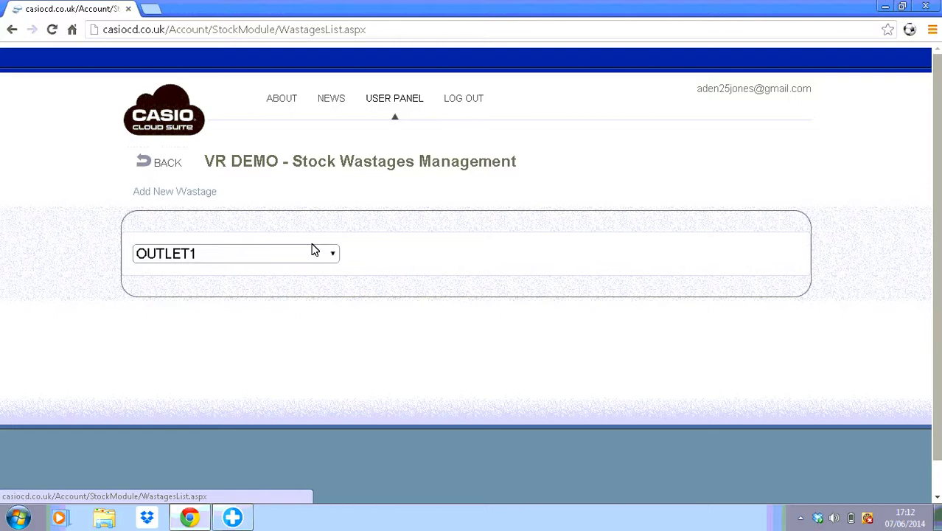
{"action": "left_click", "coordinate": [179, 192]}
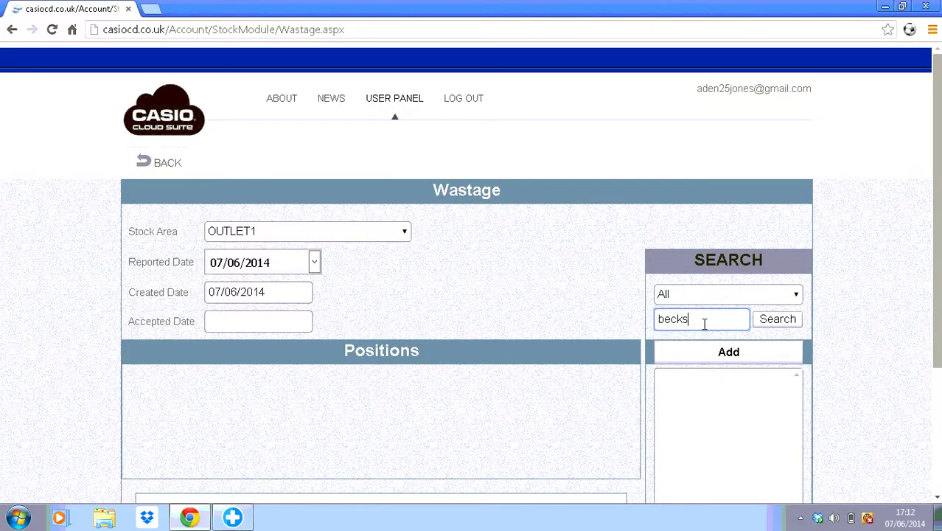
{"action": "left_click", "coordinate": [770, 320]}
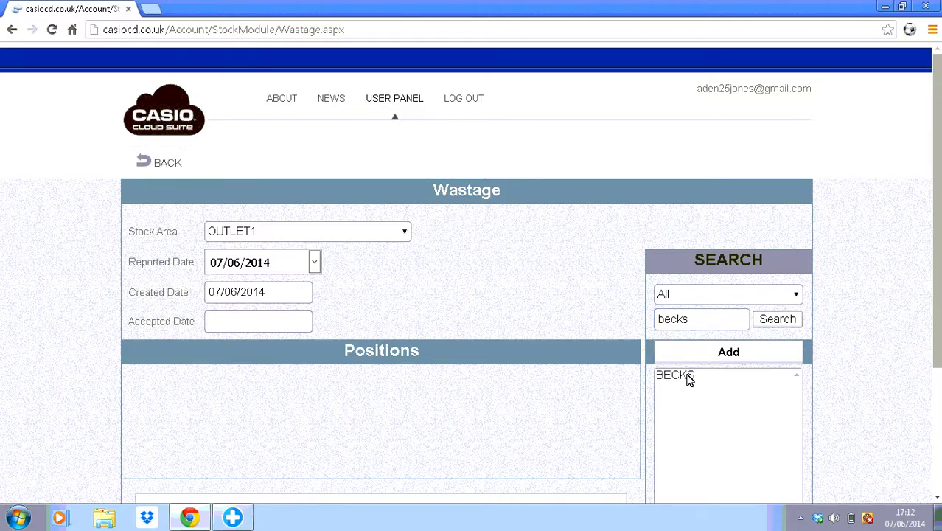
Add BECKS to the wastage positions, enter a reason of dropped plus the person's name, and save the wastage.
{"action": "scroll", "coordinate": [686, 372], "scroll_direction": "down", "scroll_amount": 1}
{"action": "left_click", "coordinate": [684, 354]}
{"action": "left_click", "coordinate": [722, 329]}
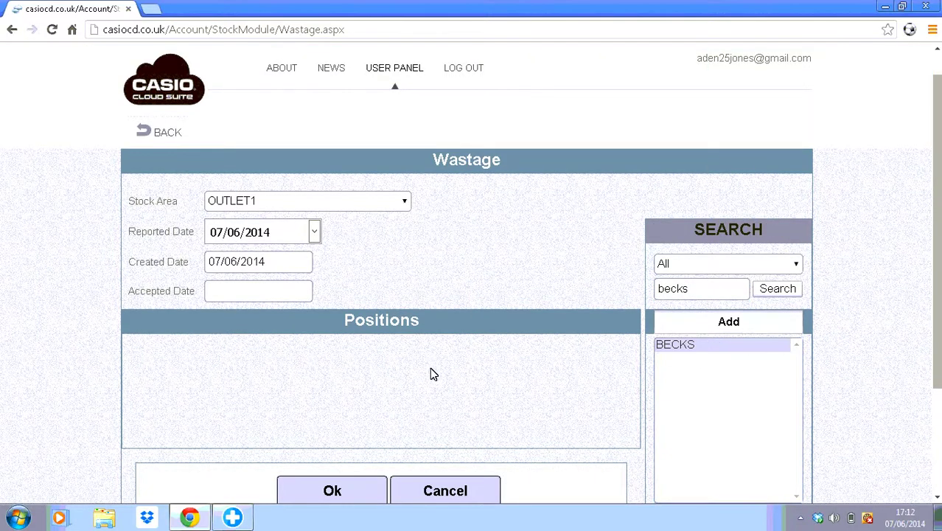
{"action": "left_click", "coordinate": [440, 389]}
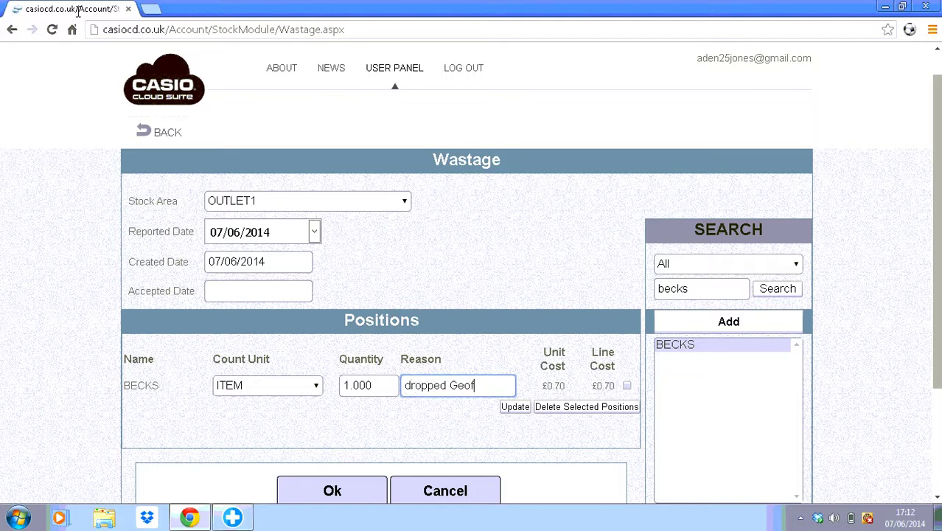
{"action": "scroll", "coordinate": [483, 396], "scroll_direction": "down", "scroll_amount": 3}
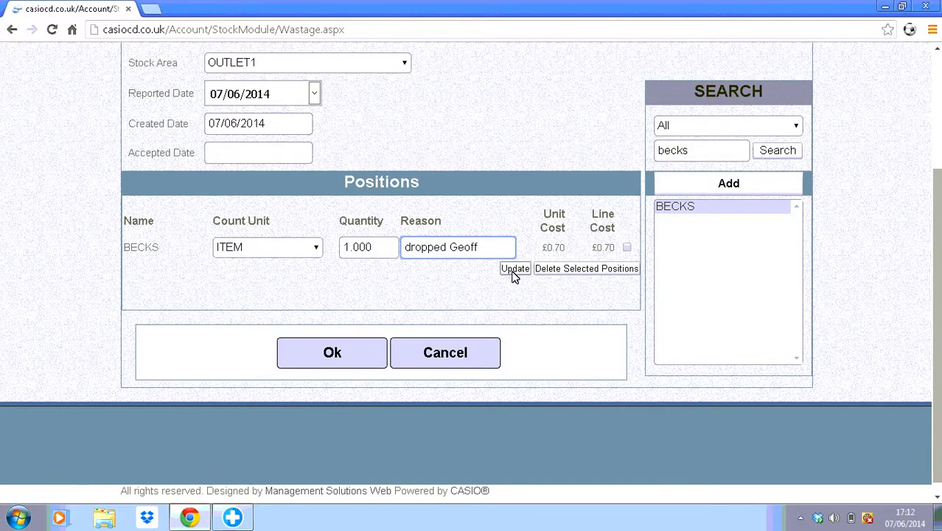
{"action": "left_click", "coordinate": [331, 356]}
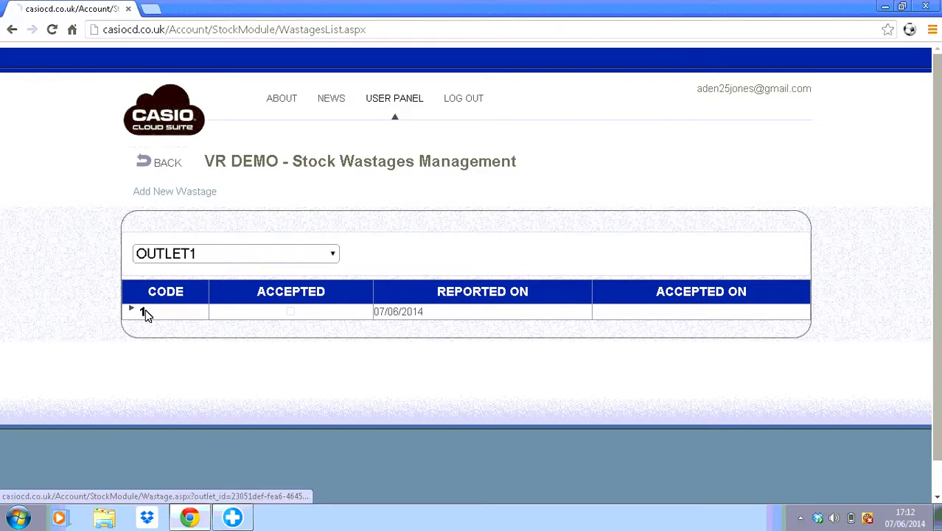
Open wastage 1 for OUTLET1 and accept it as a completed waste document.
{"action": "left_click", "coordinate": [144, 309]}
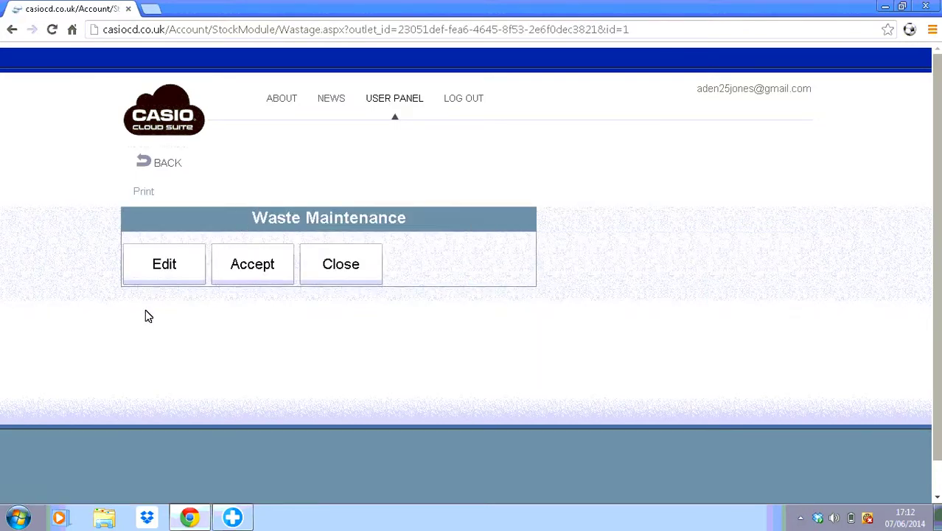
{"action": "left_click", "coordinate": [253, 266]}
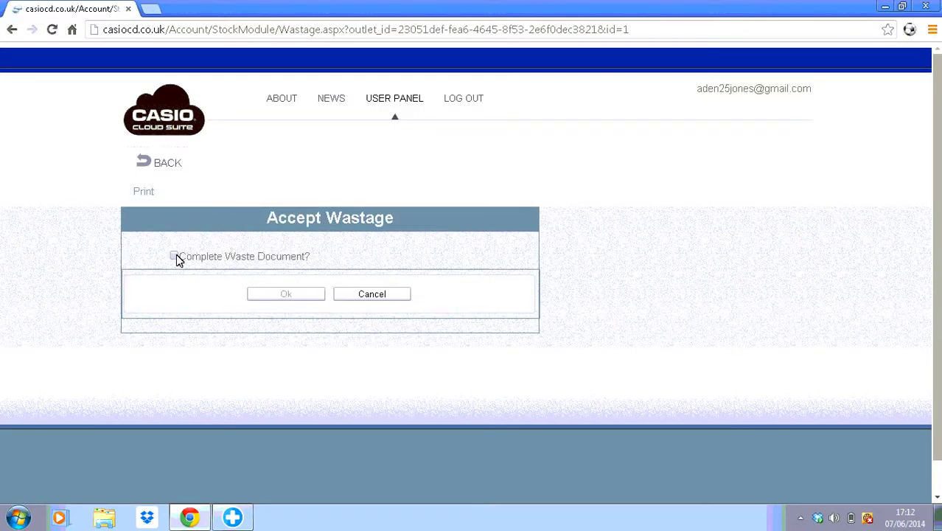
{"action": "left_click", "coordinate": [174, 256]}
{"action": "left_click", "coordinate": [146, 192]}
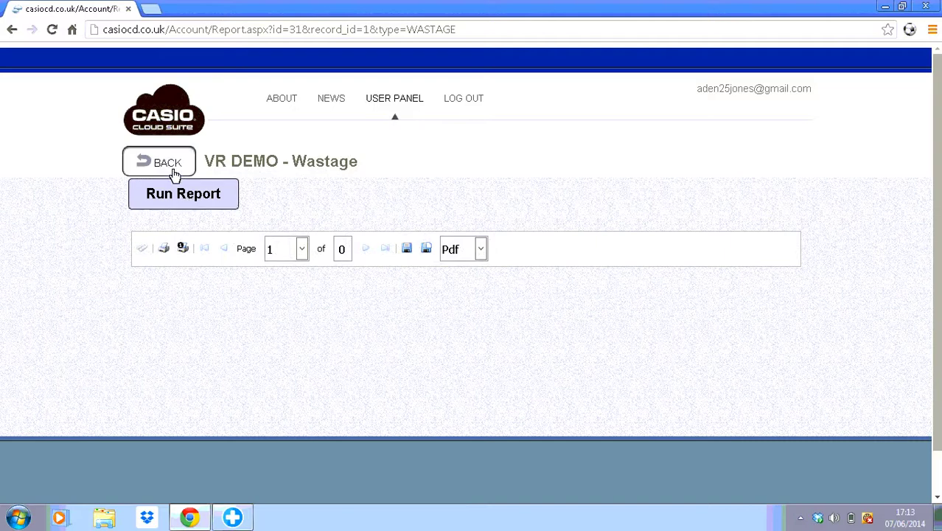
{"action": "left_click", "coordinate": [171, 166]}
{"action": "left_click", "coordinate": [245, 265]}
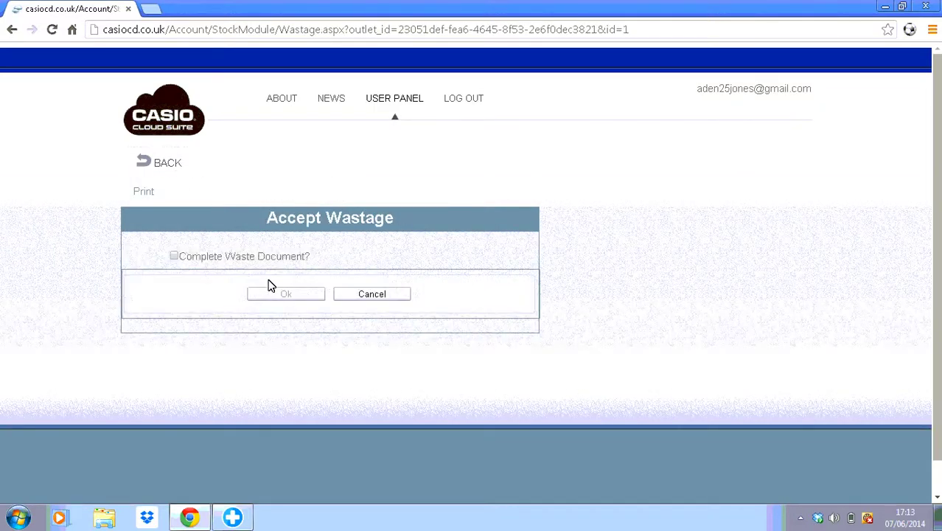
{"action": "left_click", "coordinate": [286, 297]}
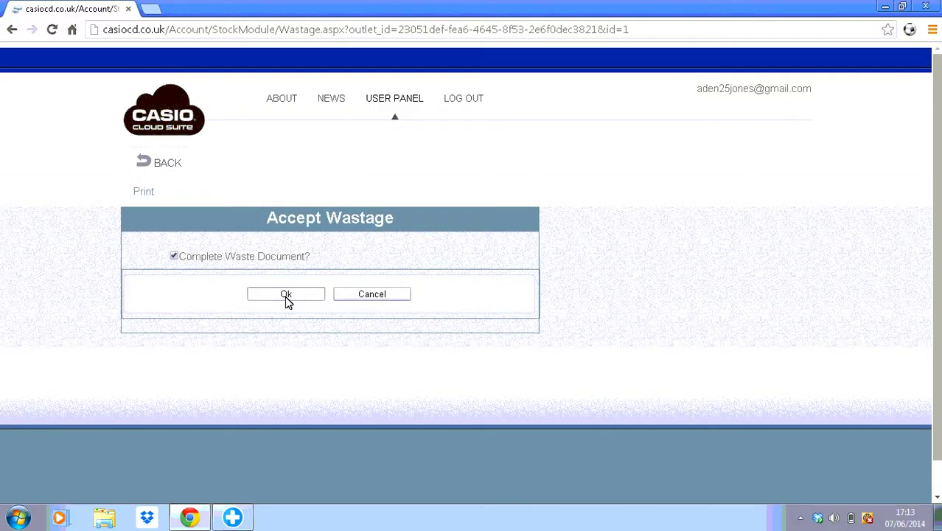
Reopen the accepted wastage 1, examine its printable Stock Wastage report, and go back to the wastages list.
{"action": "left_click", "coordinate": [145, 314]}
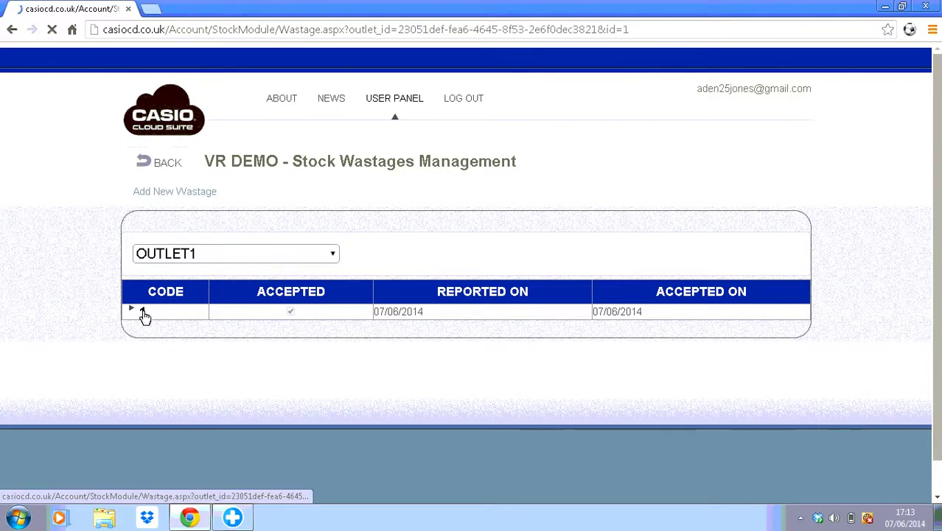
{"action": "left_click", "coordinate": [148, 193]}
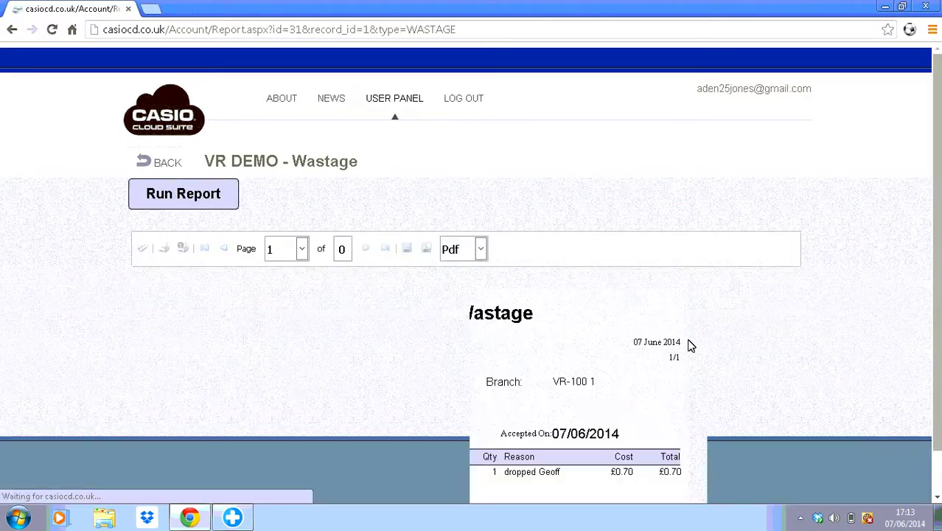
{"action": "scroll", "coordinate": [687, 348], "scroll_direction": "down", "scroll_amount": 2}
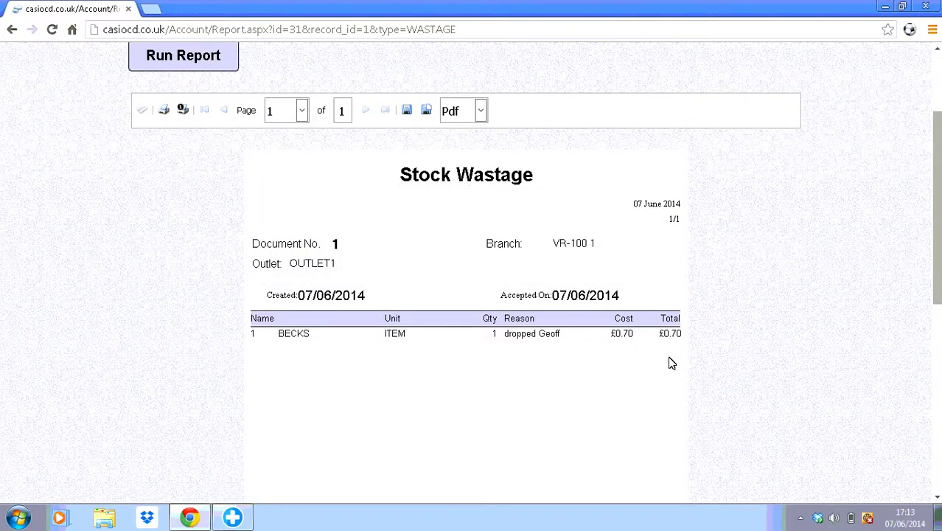
{"action": "scroll", "coordinate": [212, 256], "scroll_direction": "up", "scroll_amount": 2}
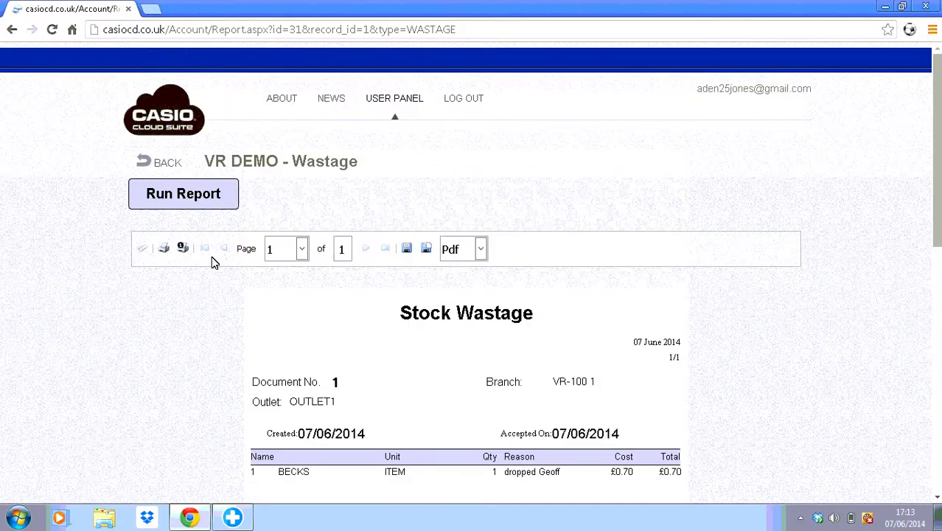
{"action": "left_click", "coordinate": [167, 161]}
{"action": "left_click", "coordinate": [167, 161]}
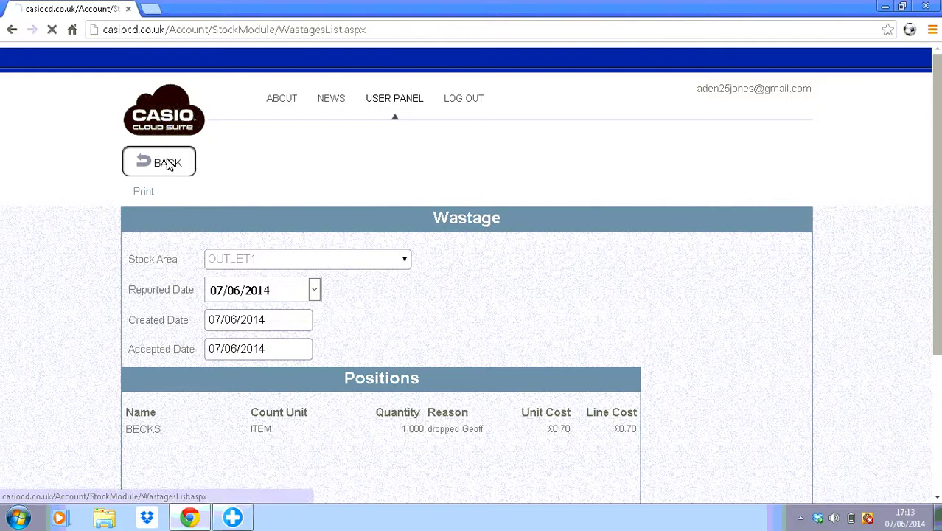
Go to the VR DEMO customer and look over the modules in its Stock Control.
{"action": "left_click", "coordinate": [399, 103]}
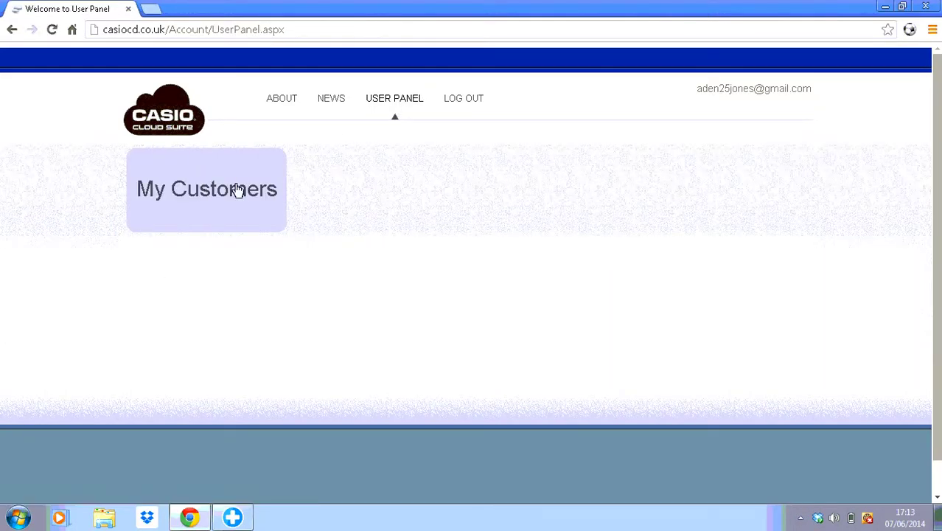
{"action": "left_click", "coordinate": [236, 189]}
{"action": "left_click", "coordinate": [184, 408]}
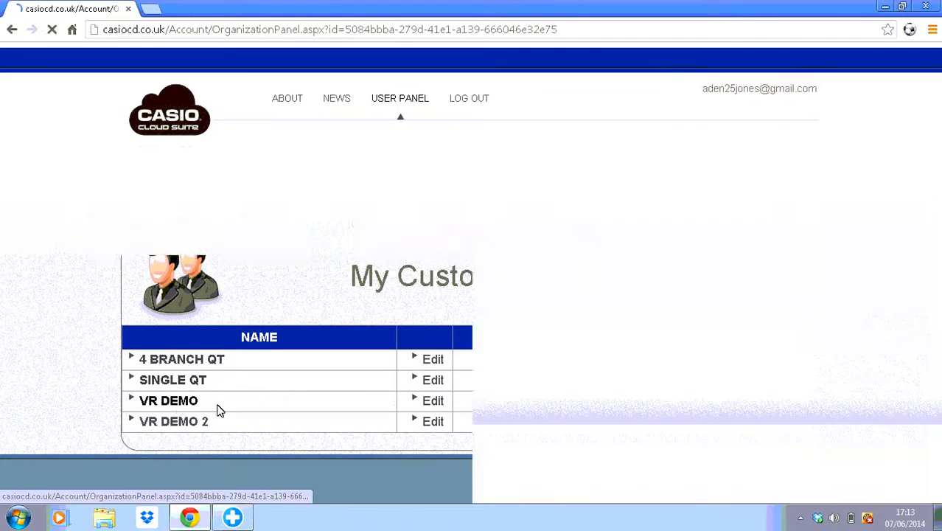
{"action": "left_click", "coordinate": [222, 326]}
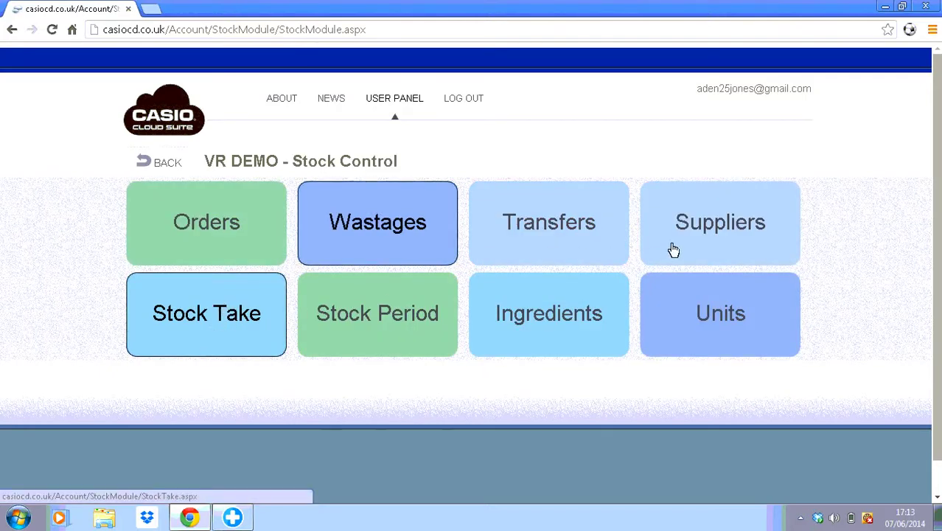
{"action": "left_click", "coordinate": [160, 166]}
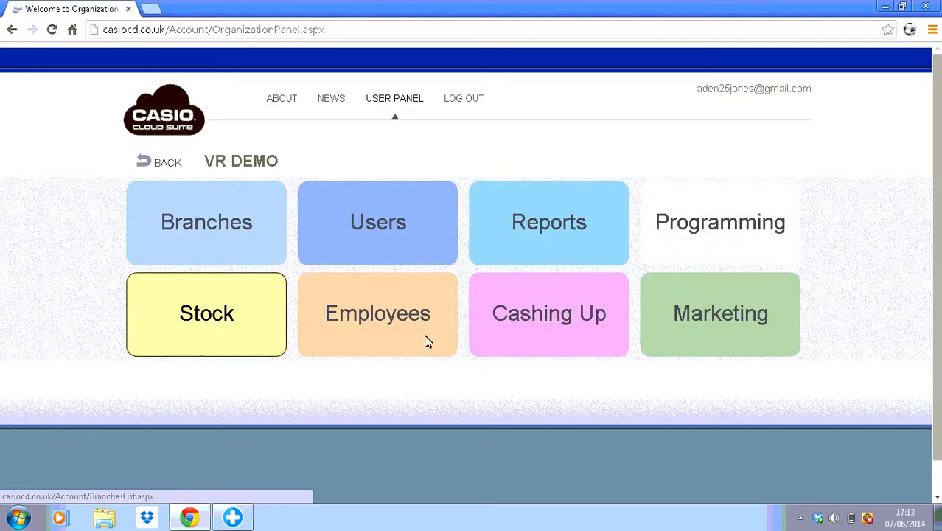
Run the Stock Values report from the STOCK group for OUTLET1 and OUTLET2 and examine the BECKS quantity and value.
{"action": "left_click", "coordinate": [550, 241]}
{"action": "left_click", "coordinate": [189, 290]}
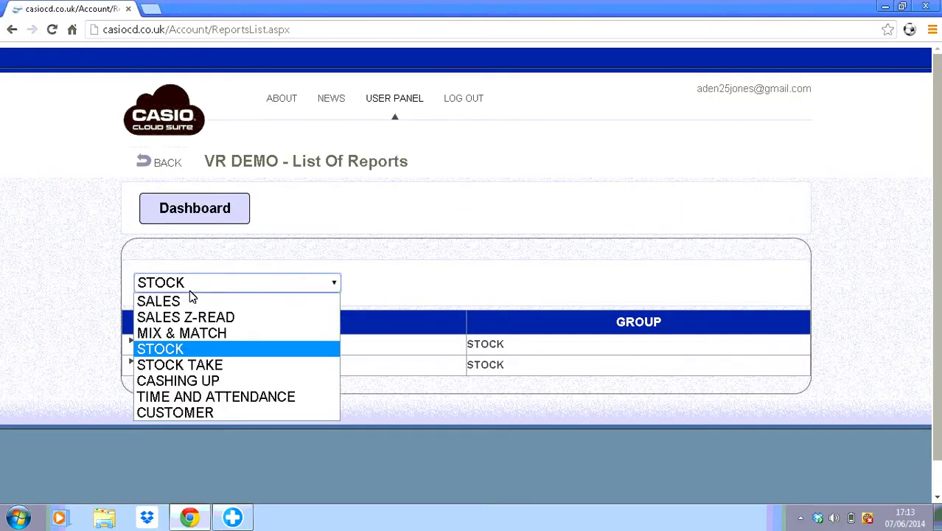
{"action": "left_click", "coordinate": [192, 349]}
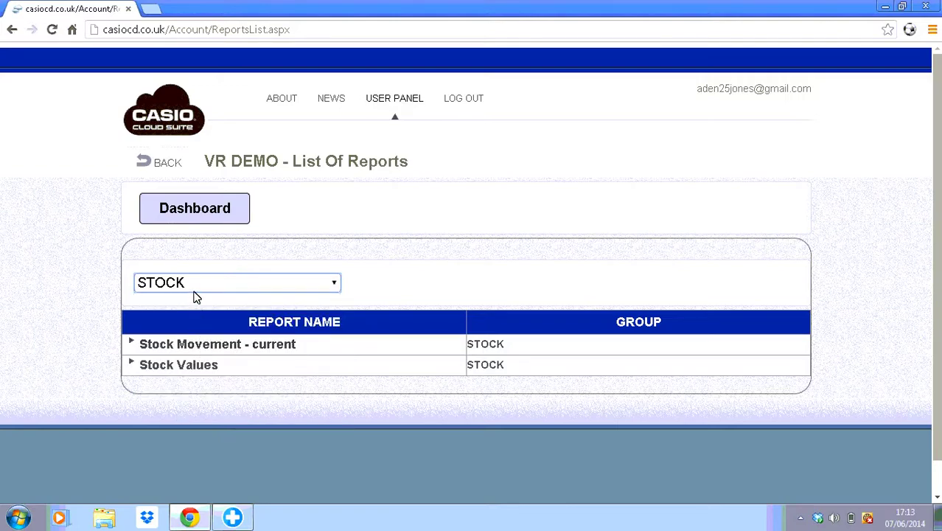
{"action": "left_click", "coordinate": [199, 366]}
{"action": "scroll", "coordinate": [330, 380], "scroll_direction": "down", "scroll_amount": 3}
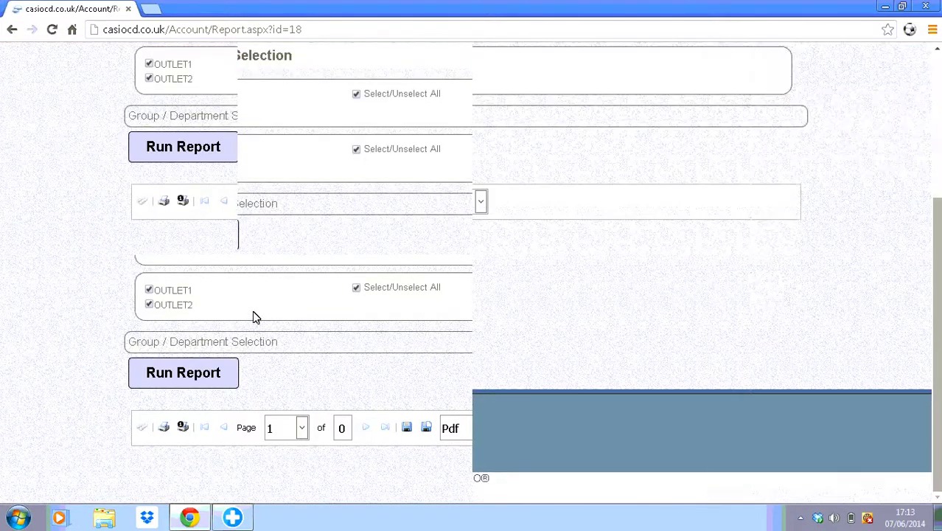
{"action": "left_click", "coordinate": [181, 145]}
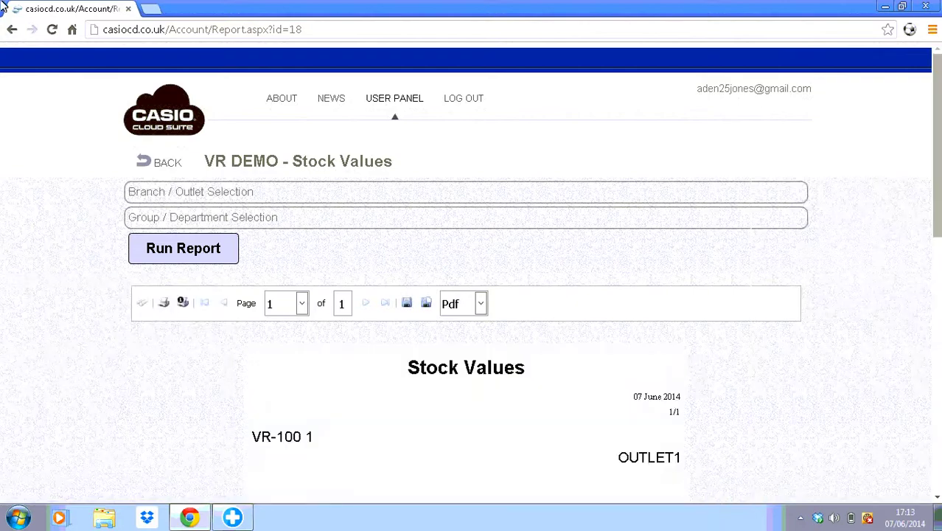
{"action": "scroll", "coordinate": [454, 337], "scroll_direction": "down", "scroll_amount": 5}
{"action": "scroll", "coordinate": [471, 339], "scroll_direction": "up", "scroll_amount": 1}
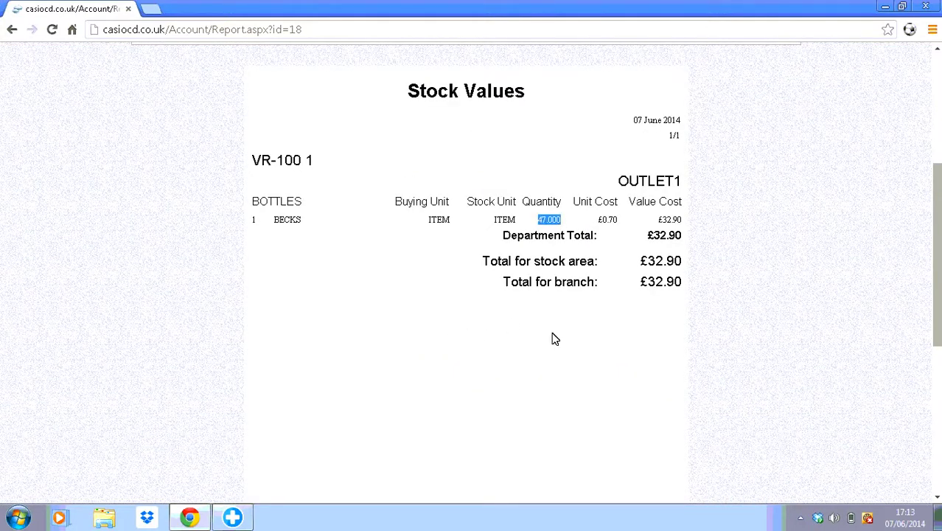
{"action": "scroll", "coordinate": [227, 240], "scroll_direction": "up", "scroll_amount": 4}
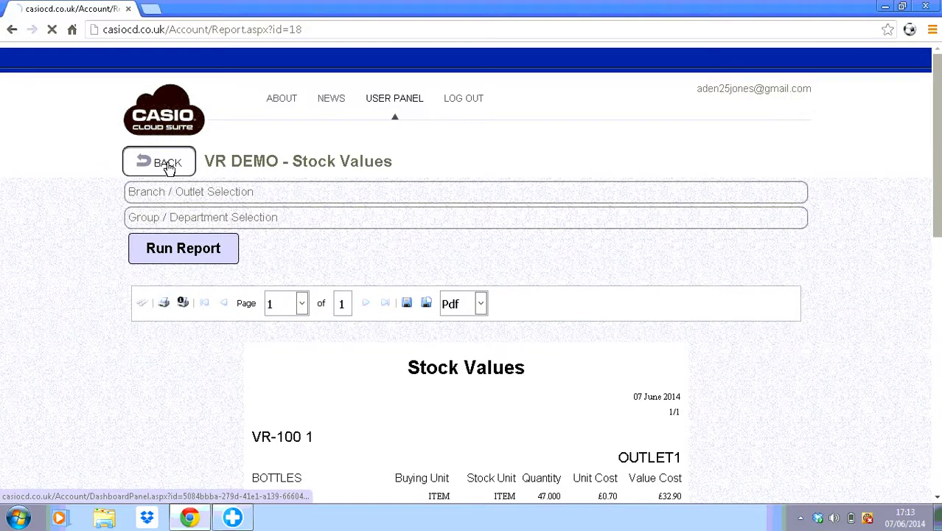
Leave the Stock Values report and go to Programming for the VR DEMO customer.
{"action": "left_click", "coordinate": [169, 166]}
{"action": "left_click", "coordinate": [171, 207]}
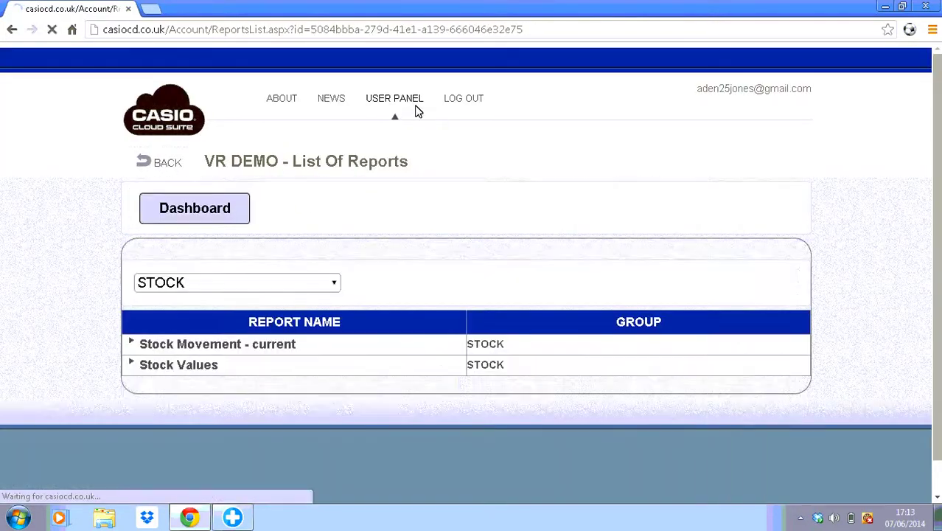
{"action": "left_click", "coordinate": [404, 105]}
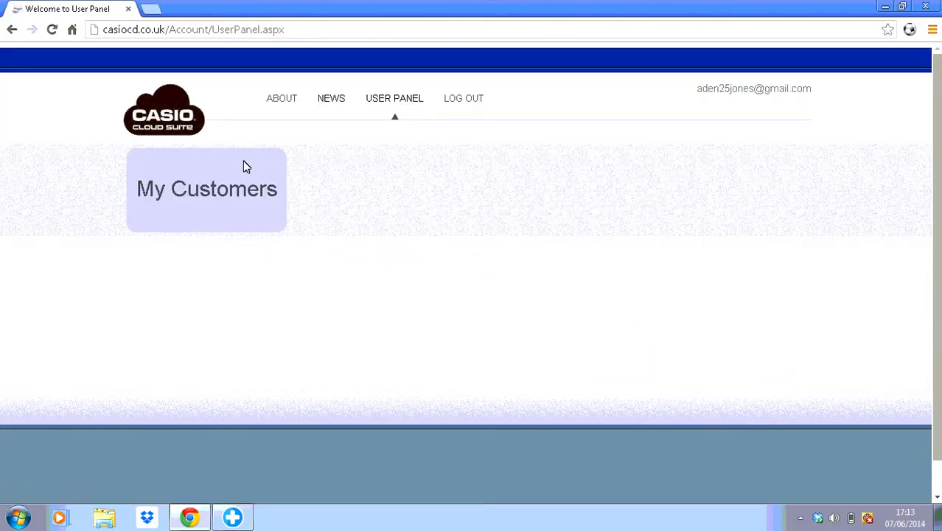
{"action": "left_click", "coordinate": [244, 165]}
{"action": "left_click", "coordinate": [187, 402]}
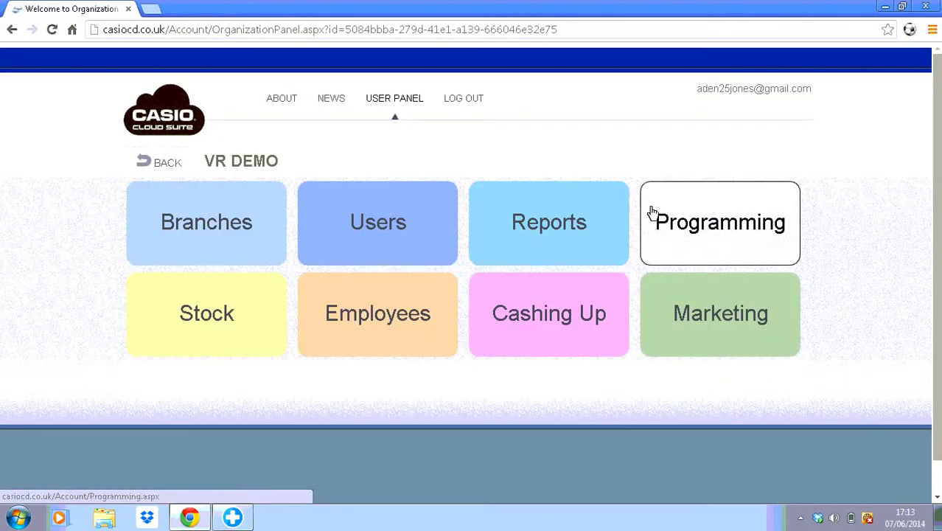
{"action": "left_click", "coordinate": [708, 218]}
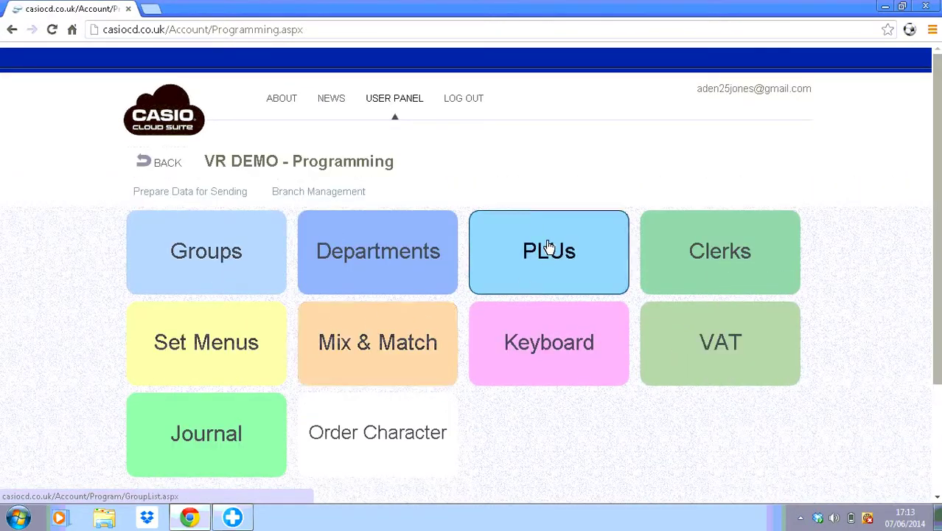
Open the stock enquiry of the BECKS PLU and examine the wastages and calculated stock for OUTLET1.
{"action": "left_click", "coordinate": [549, 246]}
{"action": "left_click", "coordinate": [171, 325]}
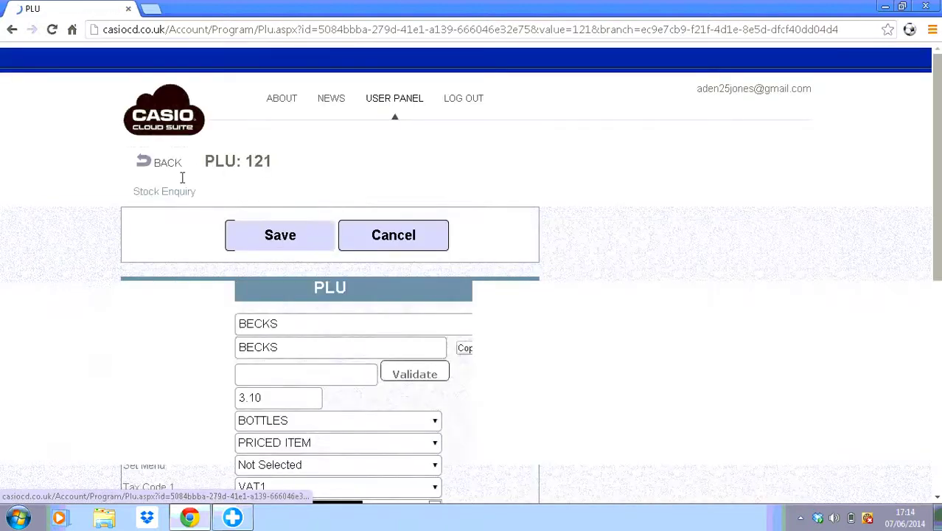
{"action": "left_click", "coordinate": [164, 191]}
{"action": "scroll", "coordinate": [429, 385], "scroll_direction": "down", "scroll_amount": 4}
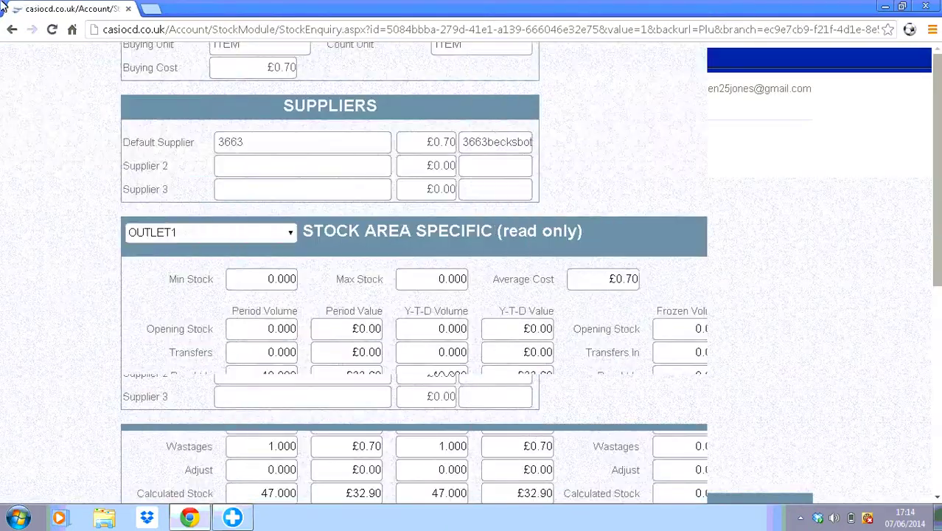
{"action": "scroll", "coordinate": [429, 385], "scroll_direction": "down", "scroll_amount": 2}
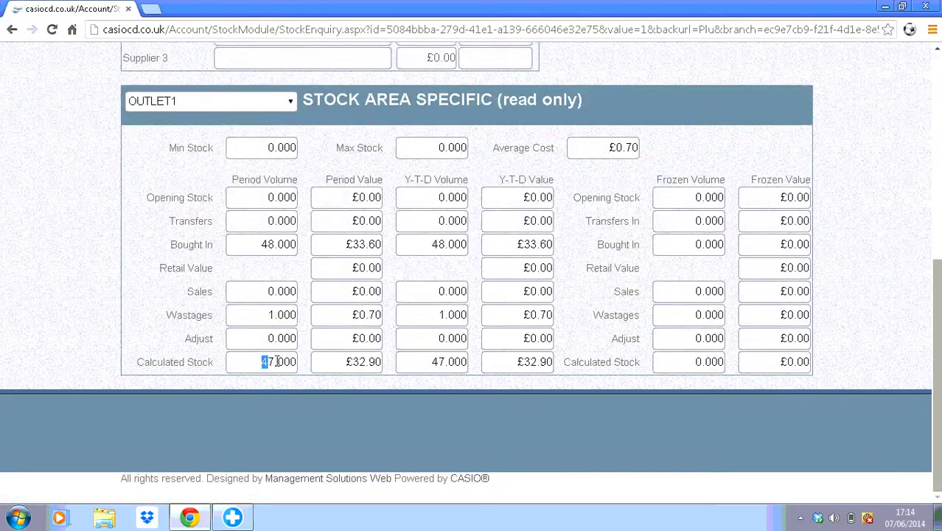
{"action": "left_click", "coordinate": [292, 414]}
{"action": "left_click", "coordinate": [323, 431]}
{"action": "scroll", "coordinate": [332, 433], "scroll_direction": "up", "scroll_amount": 5}
{"action": "scroll", "coordinate": [335, 435], "scroll_direction": "up", "scroll_amount": 1}
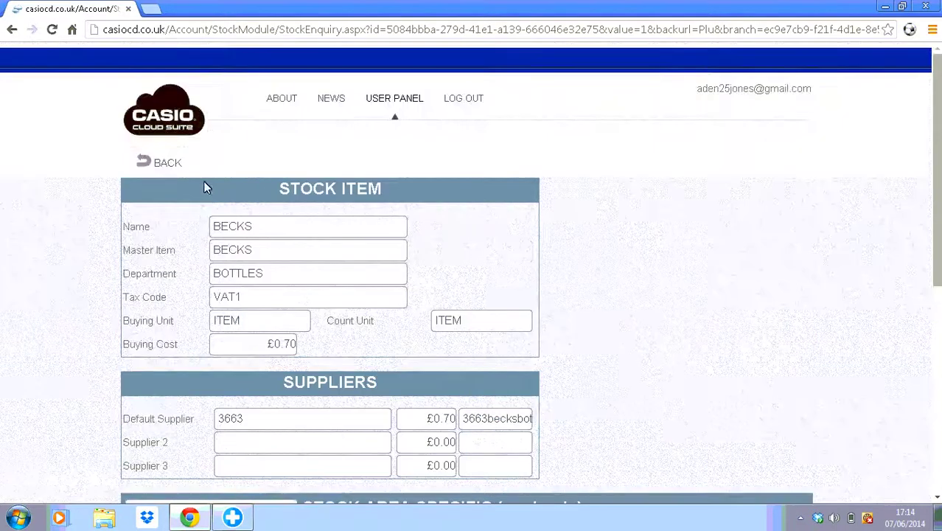
Leave the BECKS stock enquiry and return to the main VR DEMO customer page.
{"action": "left_click", "coordinate": [156, 169]}
{"action": "left_click", "coordinate": [159, 169]}
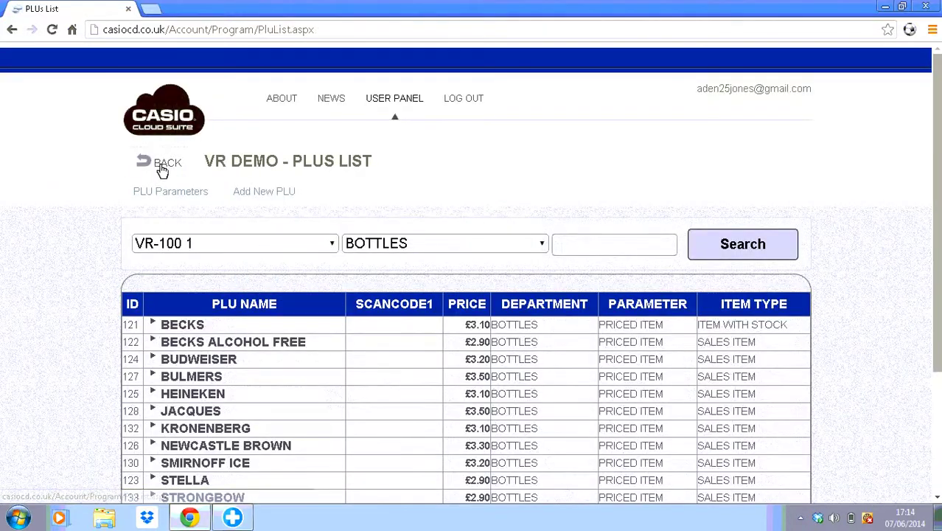
{"action": "left_click", "coordinate": [162, 169]}
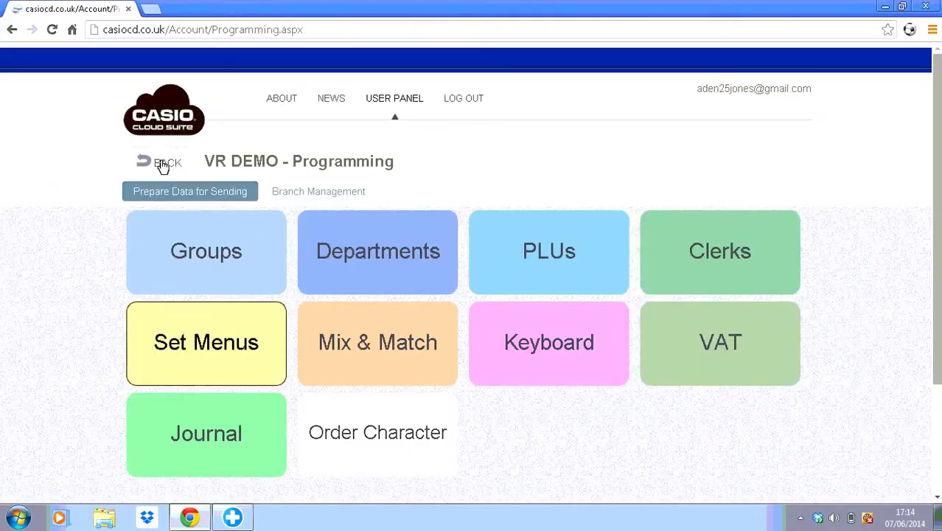
{"action": "left_click", "coordinate": [161, 165]}
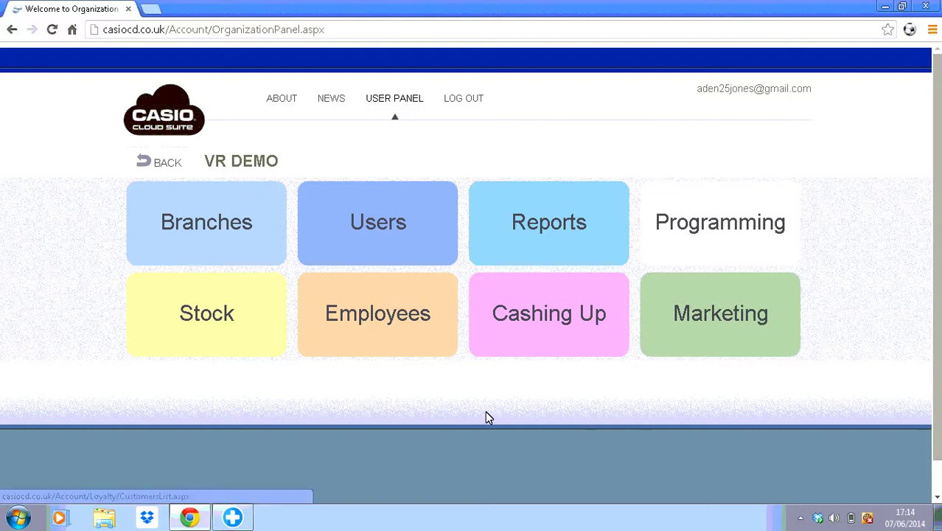